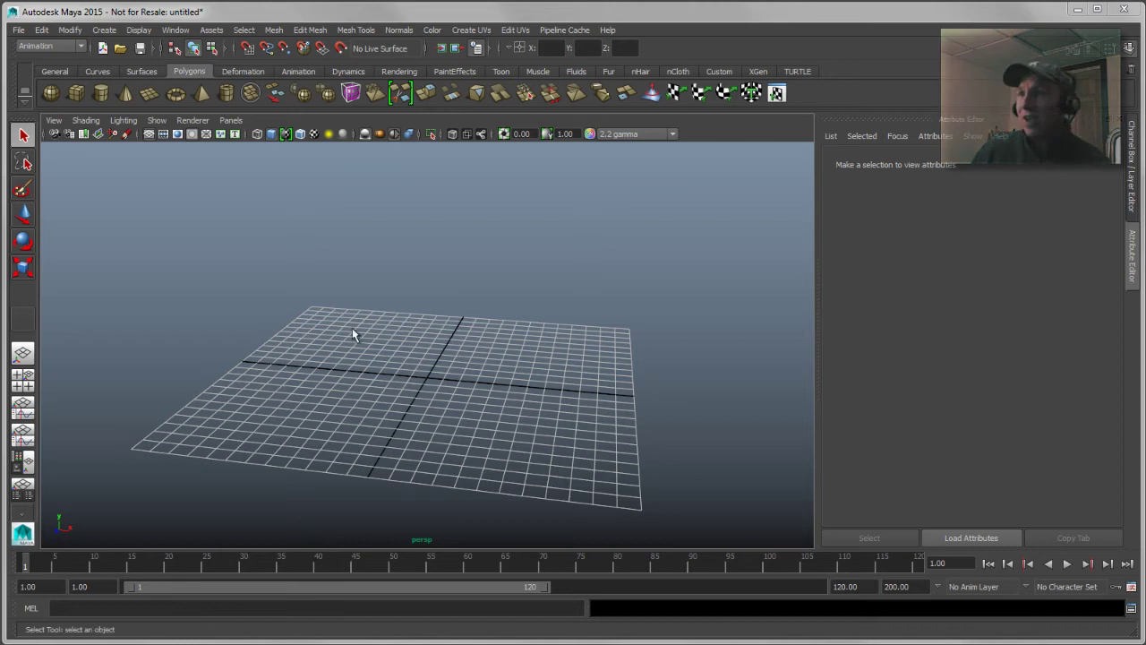
Create a polygon plane at the origin and frame it in the view.
left_click(149, 95)
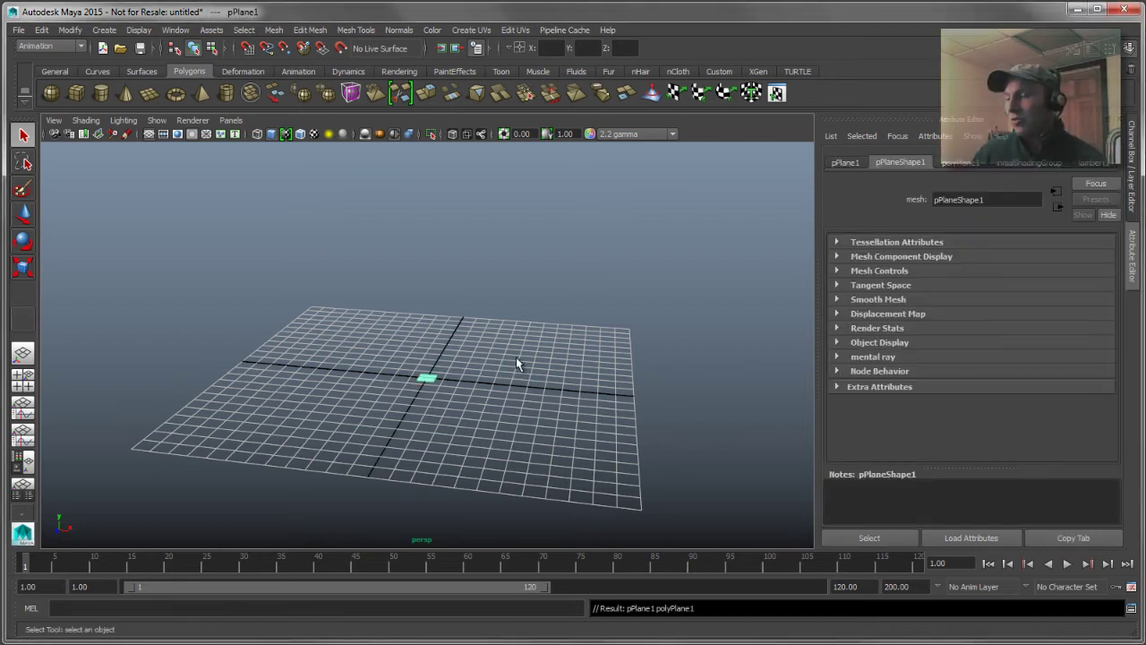
right_click_drag(520, 361, 559, 358, "alt")
left_click_drag(560, 358, 559, 385, "alt")
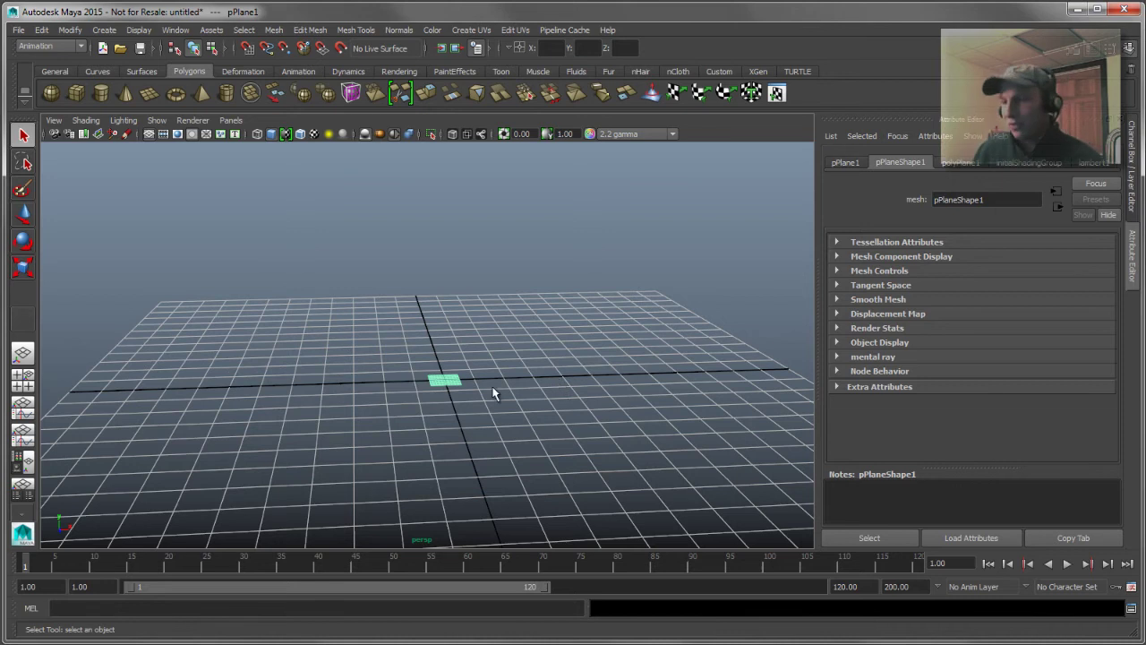
middle_click_drag(462, 385, 467, 348, "alt")
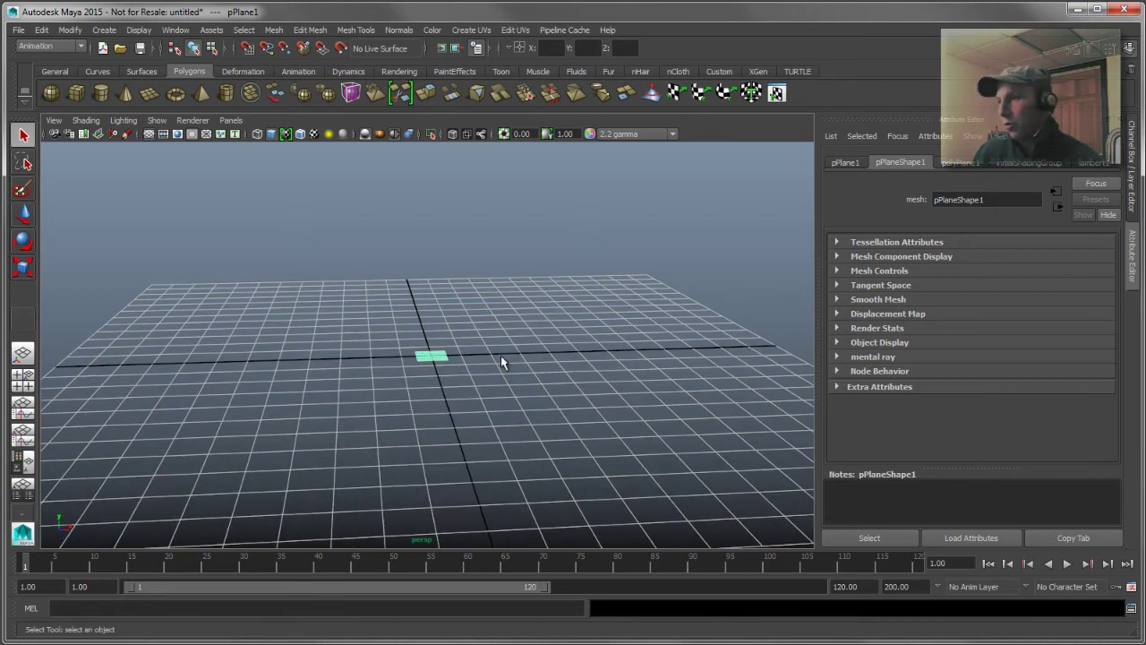
left_click_drag(501, 361, 515, 381, "alt")
Rotate the plane about its X axis to stand upright, checking the Rotate tool settings.
key("r")
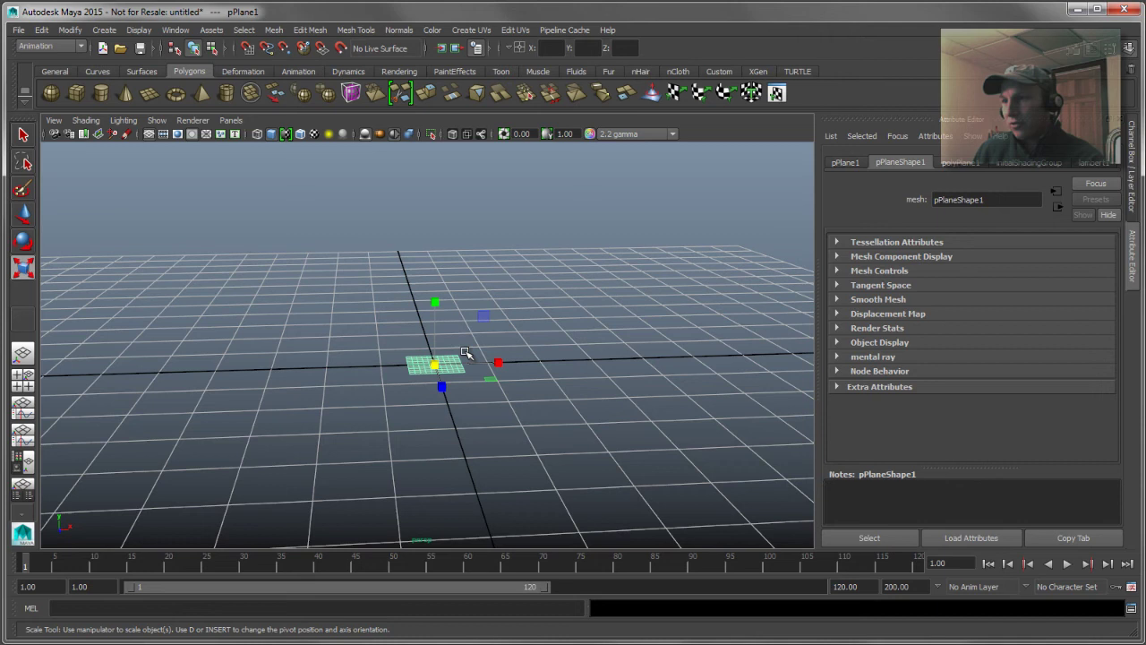
key("e")
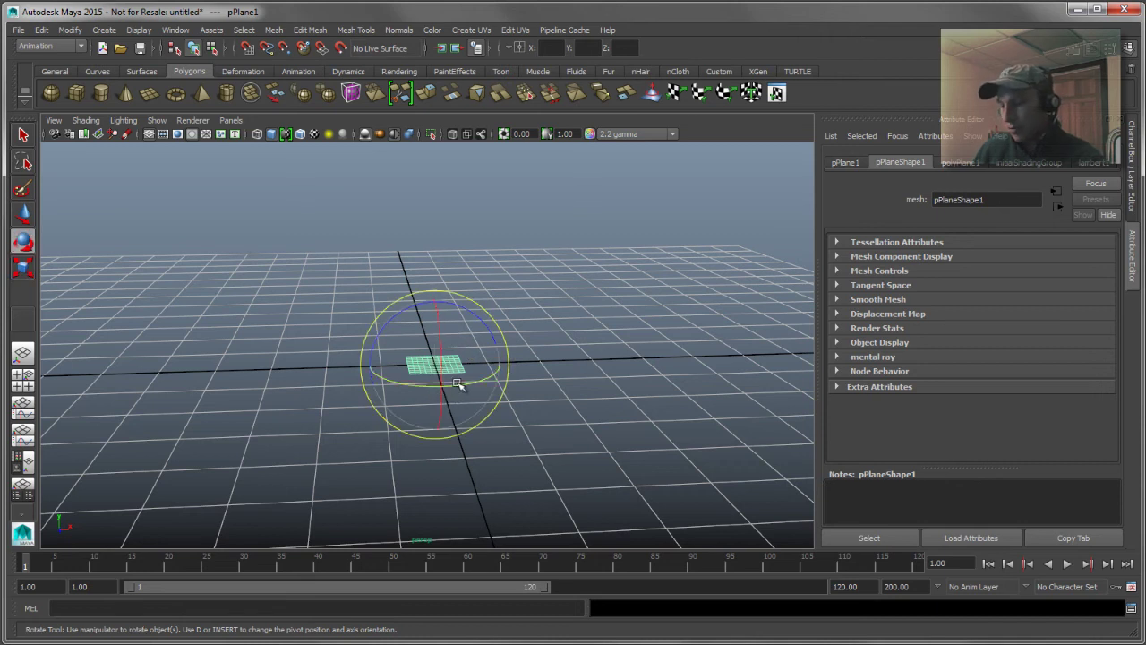
left_click_drag(441, 394, 93, 322)
double_click(23, 242)
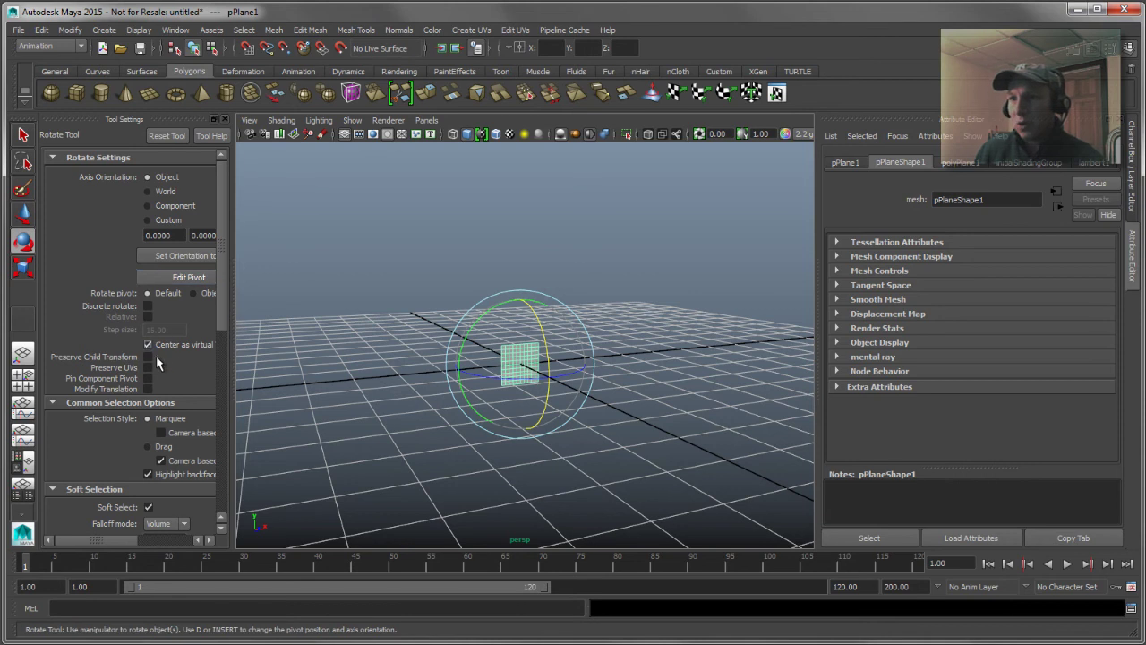
left_click_drag(231, 357, 311, 352)
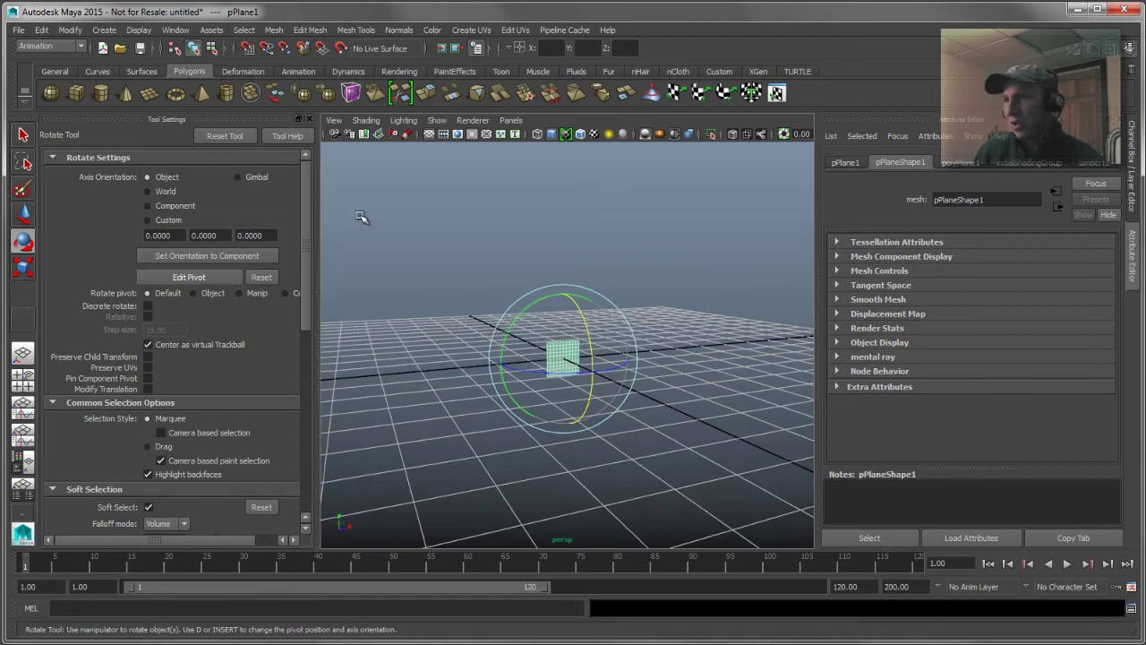
left_click(311, 119)
left_click_drag(325, 140, 514, 281, "alt")
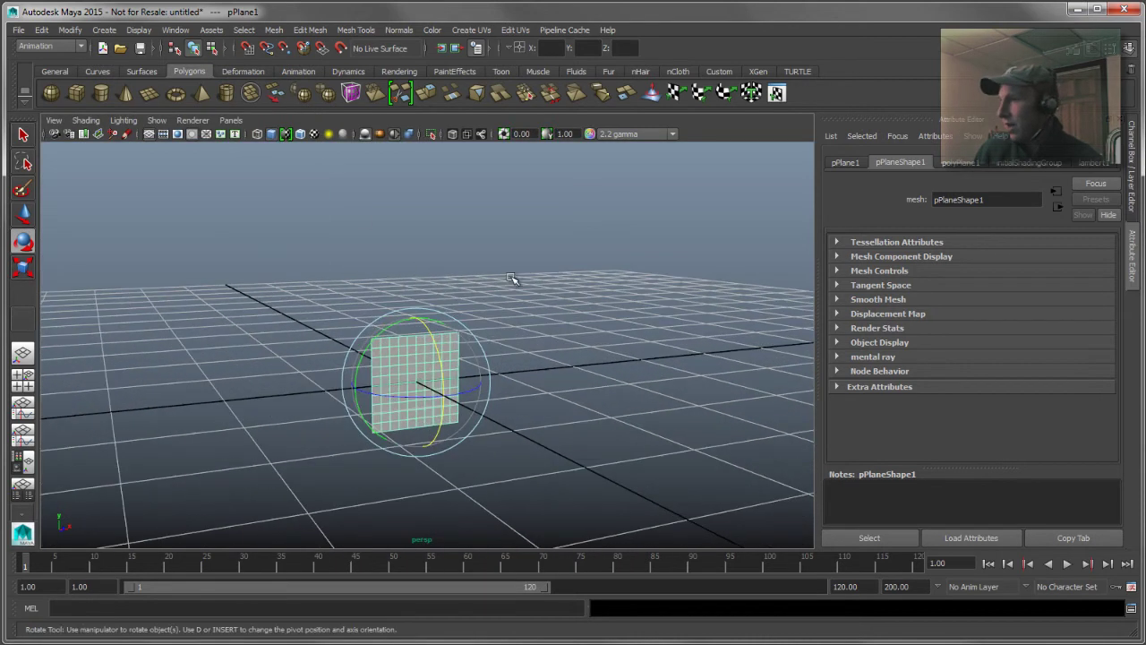
left_click_drag(528, 349, 511, 379, "alt")
Stretch the plane into a tall strip and lift it above the grid.
key("r")
key("w")
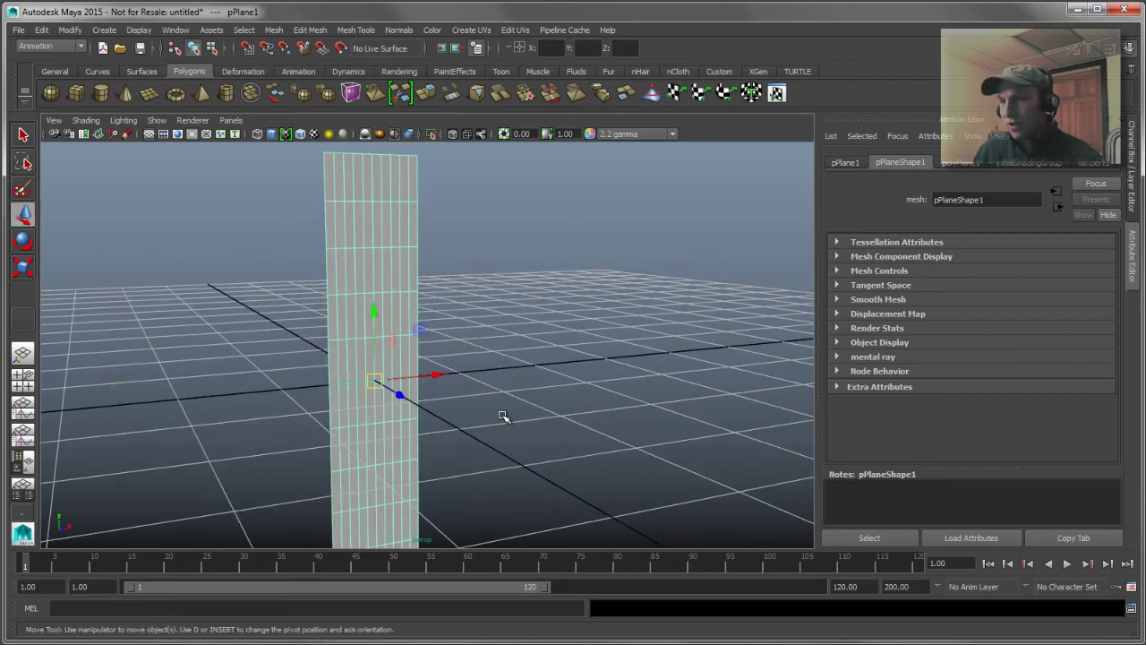
middle_click_drag(504, 417, 534, 197)
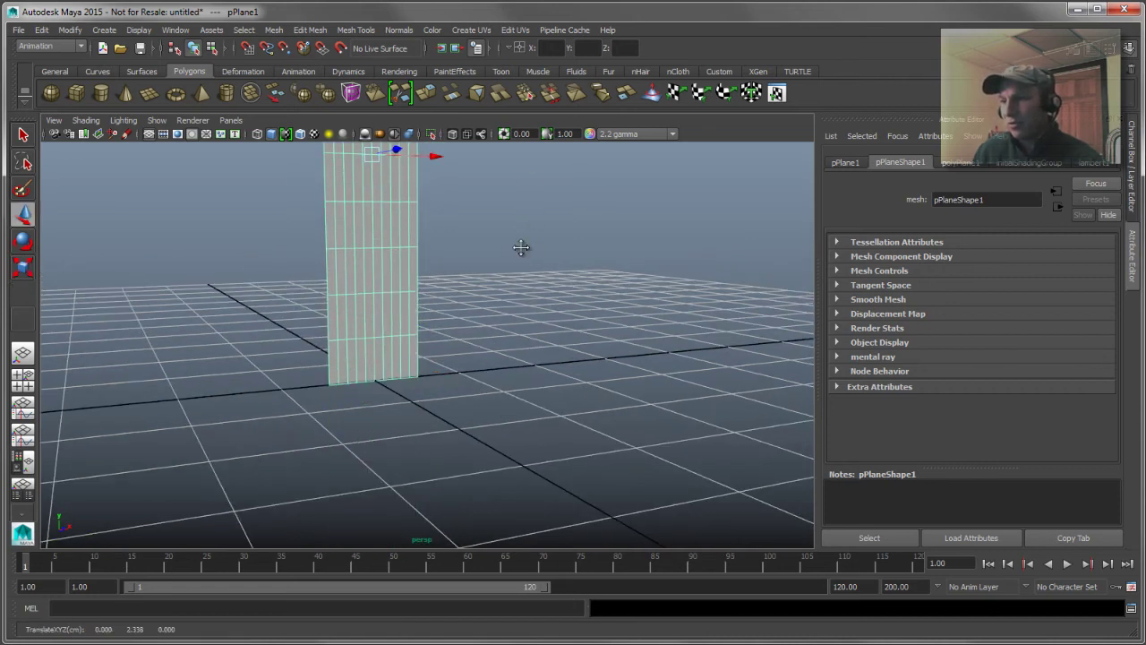
left_click_drag(522, 248, 786, 322, "alt")
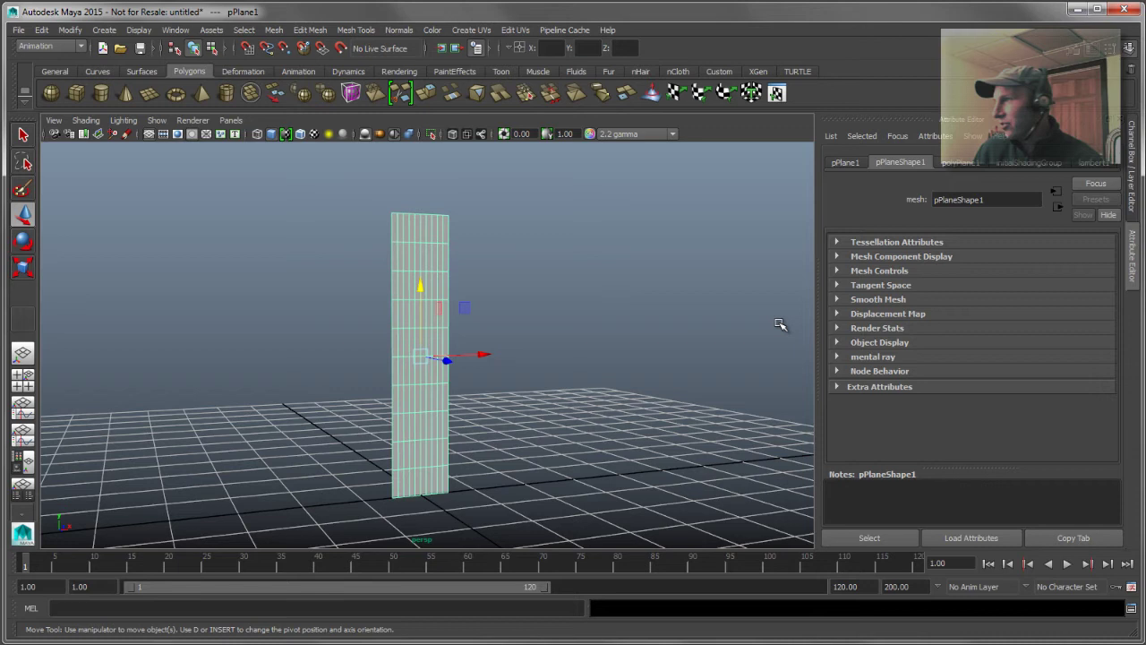
Set polyPlane1 Subdivisions Width to 14 and Subdivisions Height to 50 in the Channel Box.
left_click(1131, 163)
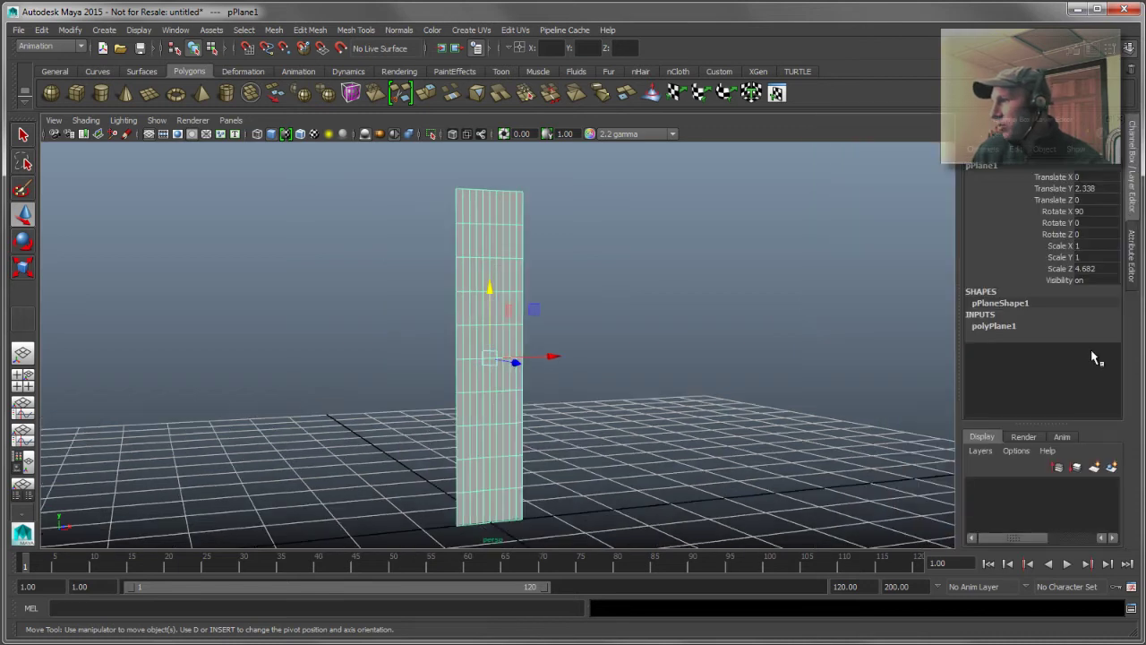
left_click(1009, 326)
left_click(1043, 360)
middle_click_drag(629, 372, 681, 357)
scroll(721, 354, "up", 2)
left_click(1027, 372)
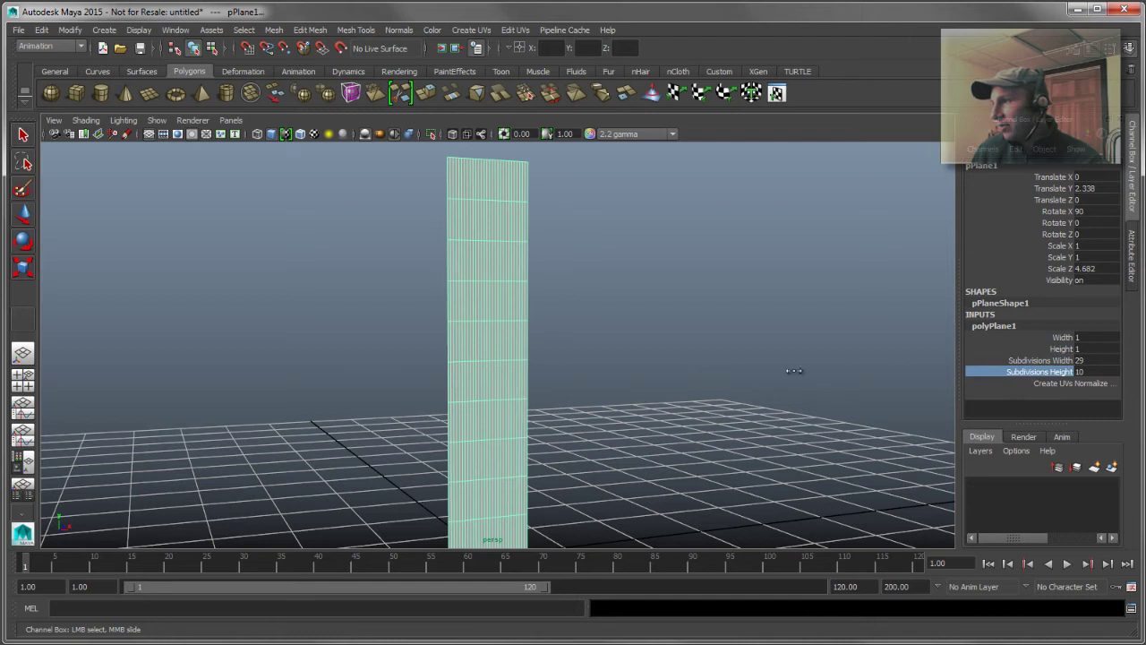
middle_click_drag(794, 373, 1011, 373)
left_click(1038, 360)
middle_click_drag(797, 360, 653, 369)
left_click_drag(654, 369, 643, 408, "alt")
left_click_drag(658, 336, 627, 325, "alt")
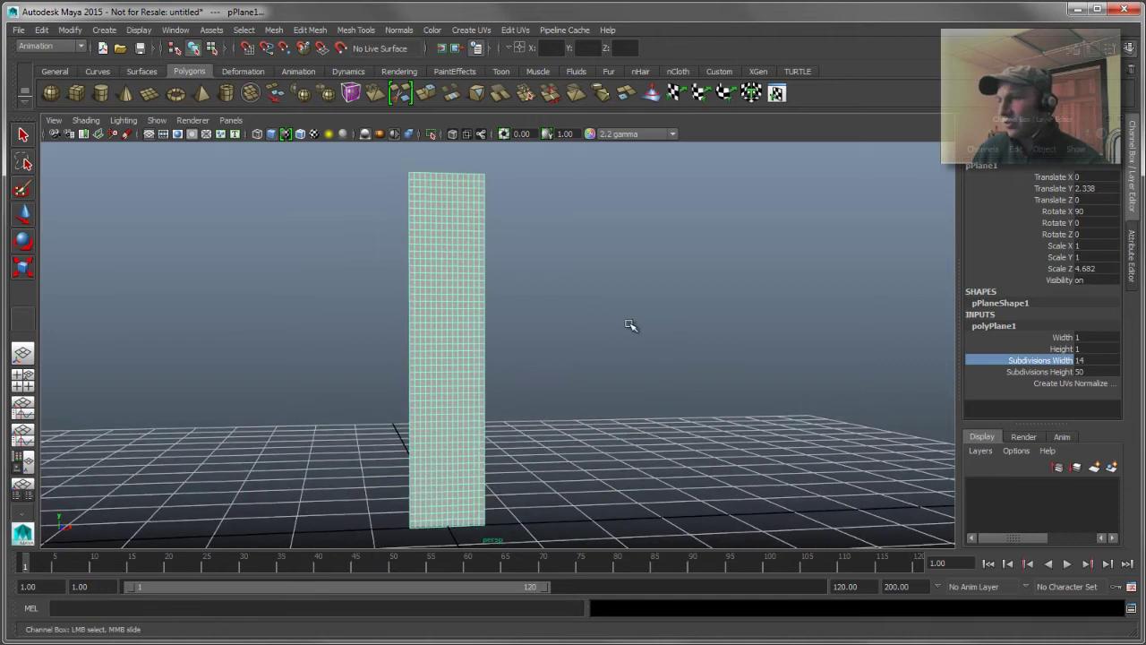
left_click(707, 319)
Select the strip and add a nonlinear Sine deformer from the hotbox.
key("w")
left_click(436, 278)
key("space")
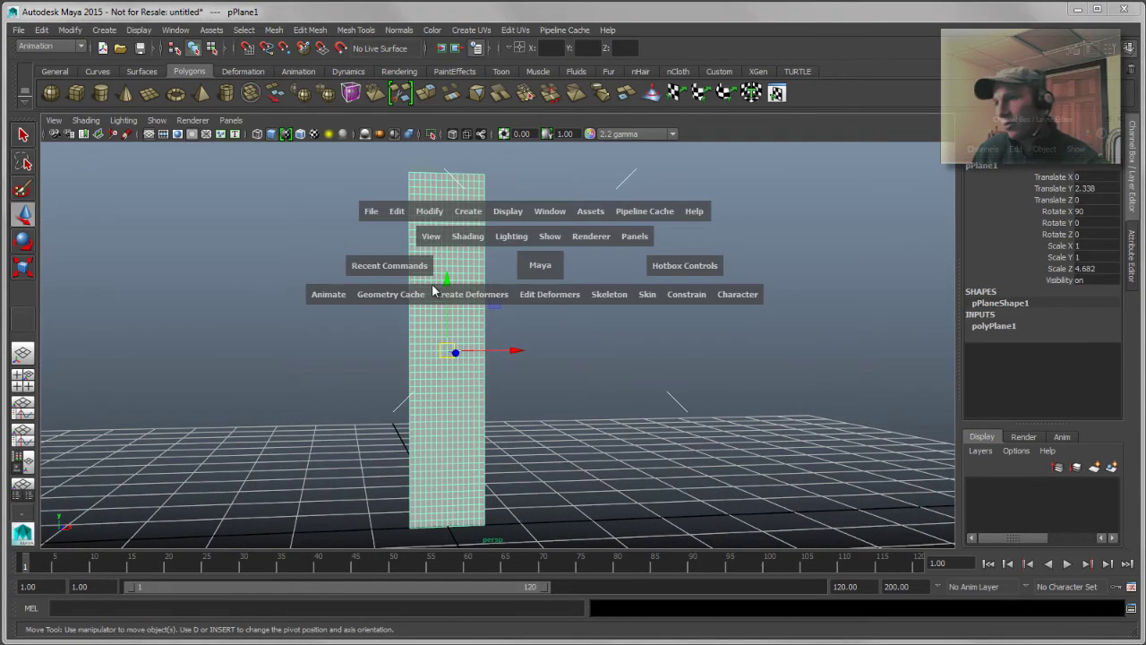
mouse_move(472, 296)
left_mouse_down()
mouse_move(495, 413)
mouse_move(494, 394)
mouse_move(479, 406)
mouse_move(584, 454)
mouse_move(586, 467)
mouse_move(585, 439)
left_mouse_up()
left_click_drag(499, 361, 520, 373, "alt")
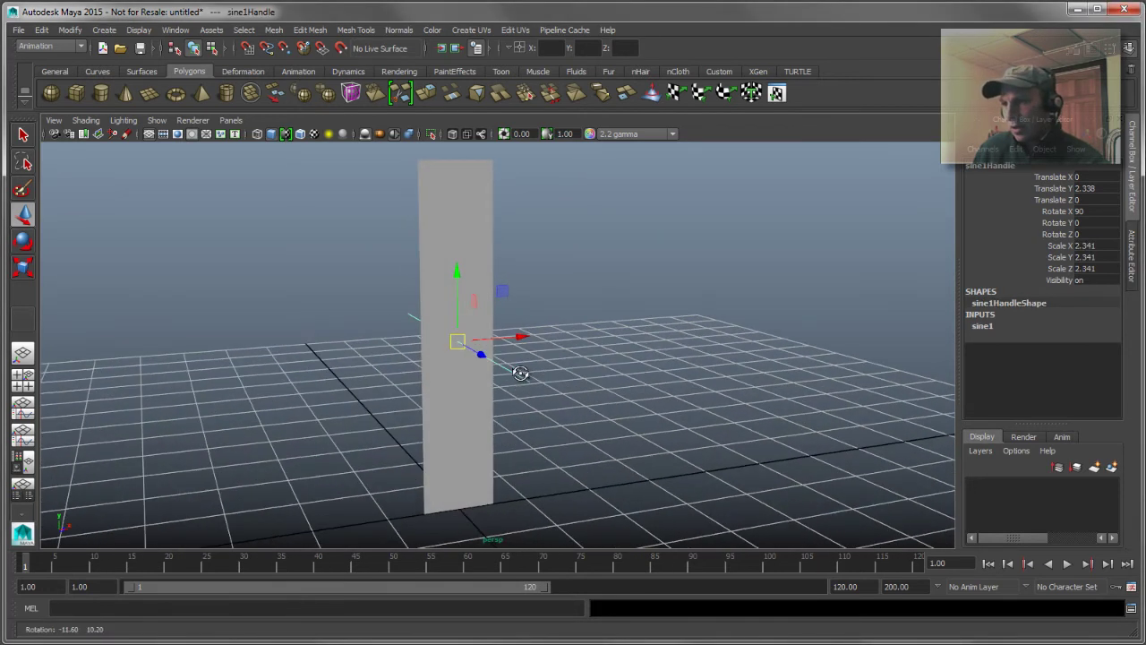
Set sine1 Amplitude to 0.4 and rotate its handle to Rotate X 180.
left_click(978, 327)
left_click(1046, 349)
middle_click_drag(725, 345, 734, 349)
key("e")
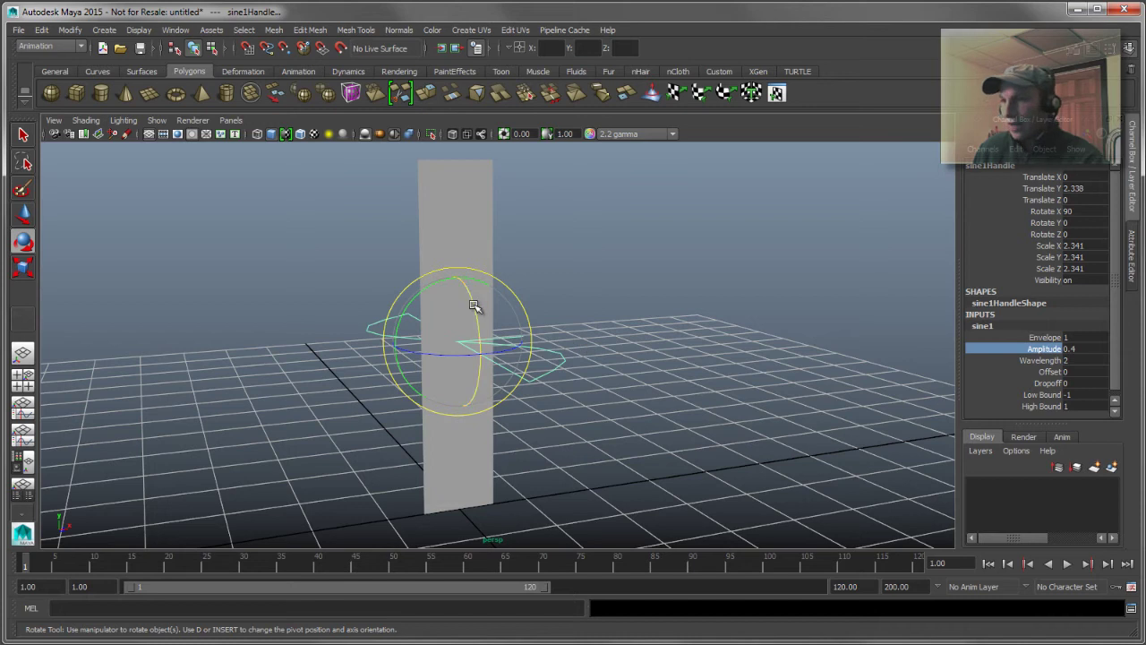
left_click_drag(473, 309, 479, 398)
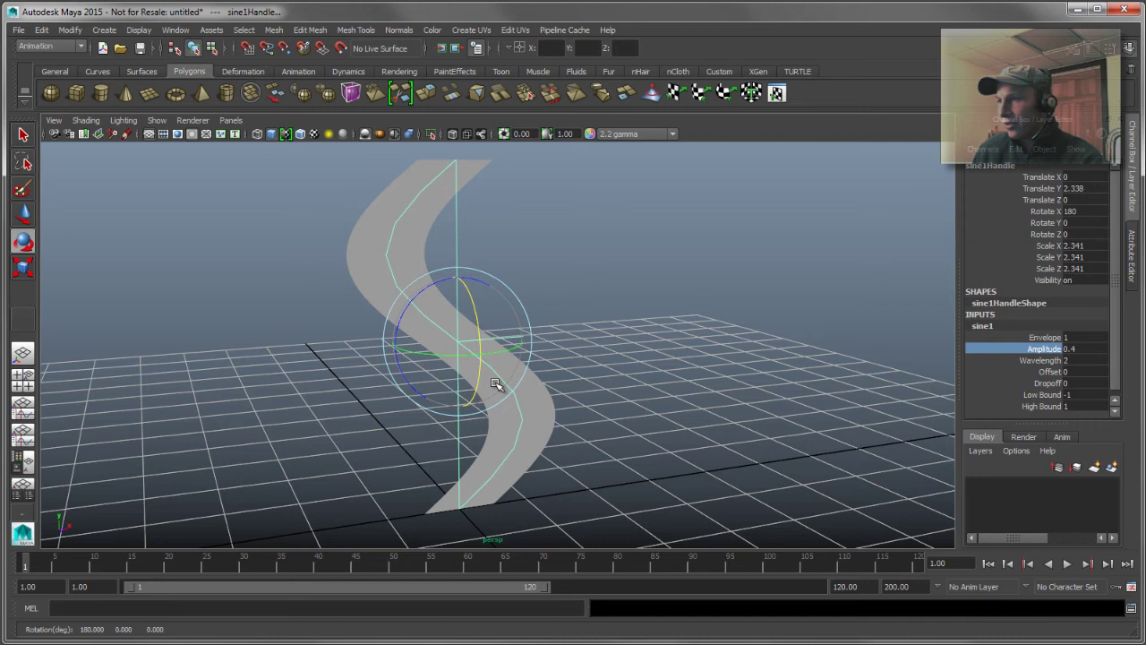
left_click_drag(510, 328, 478, 322, "alt")
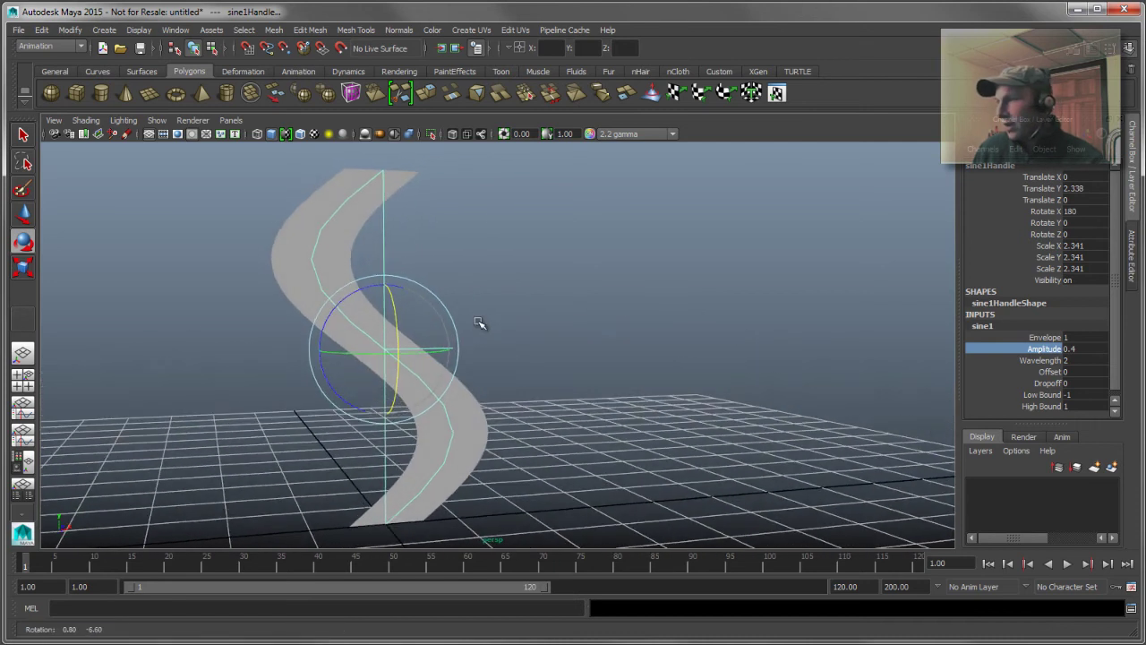
Set sine1 Wavelength to 0.961 and Offset to -0.683 in the Attribute Editor.
left_click(1133, 260)
left_click_drag(536, 333, 420, 355, "alt")
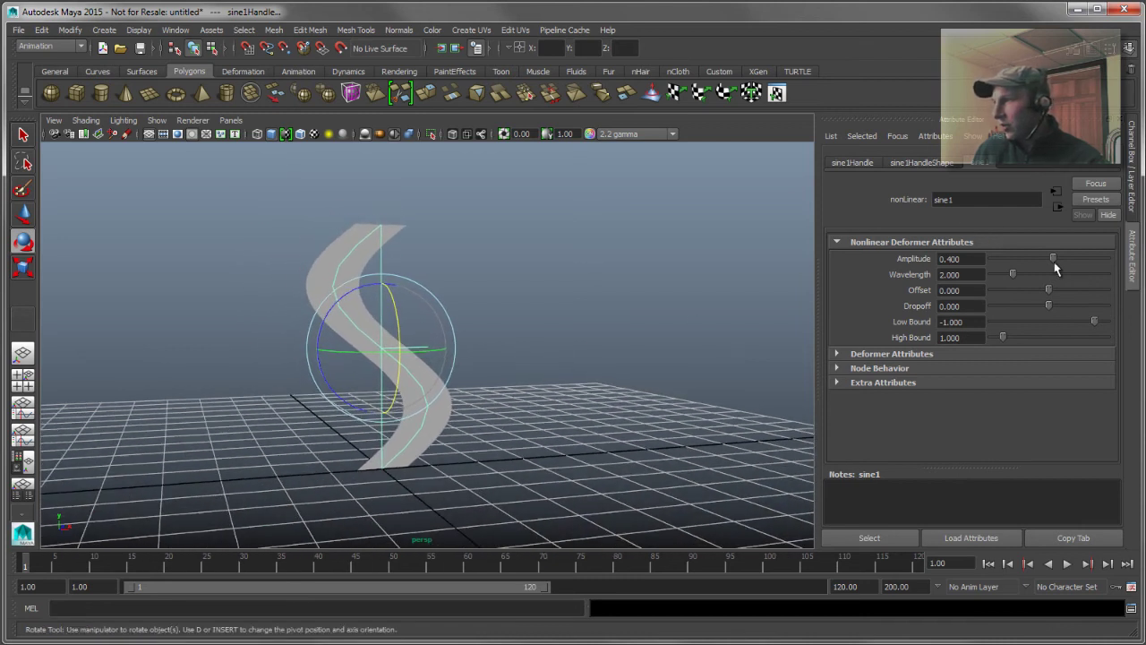
left_click_drag(1014, 276, 1001, 276)
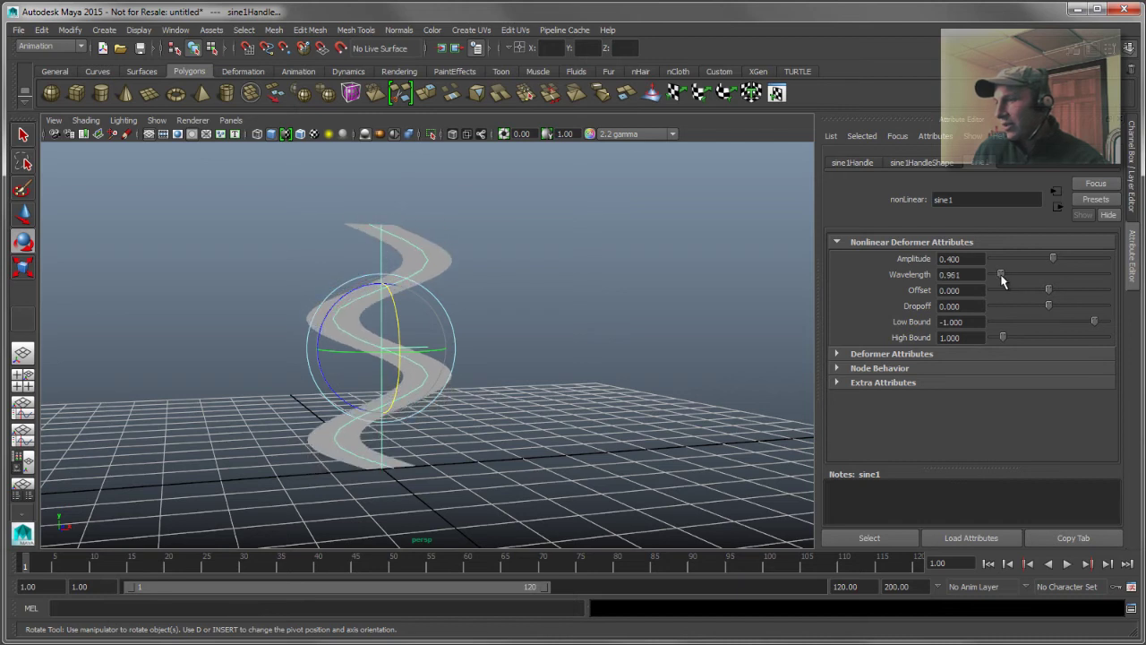
left_click_drag(627, 370, 604, 371, "alt")
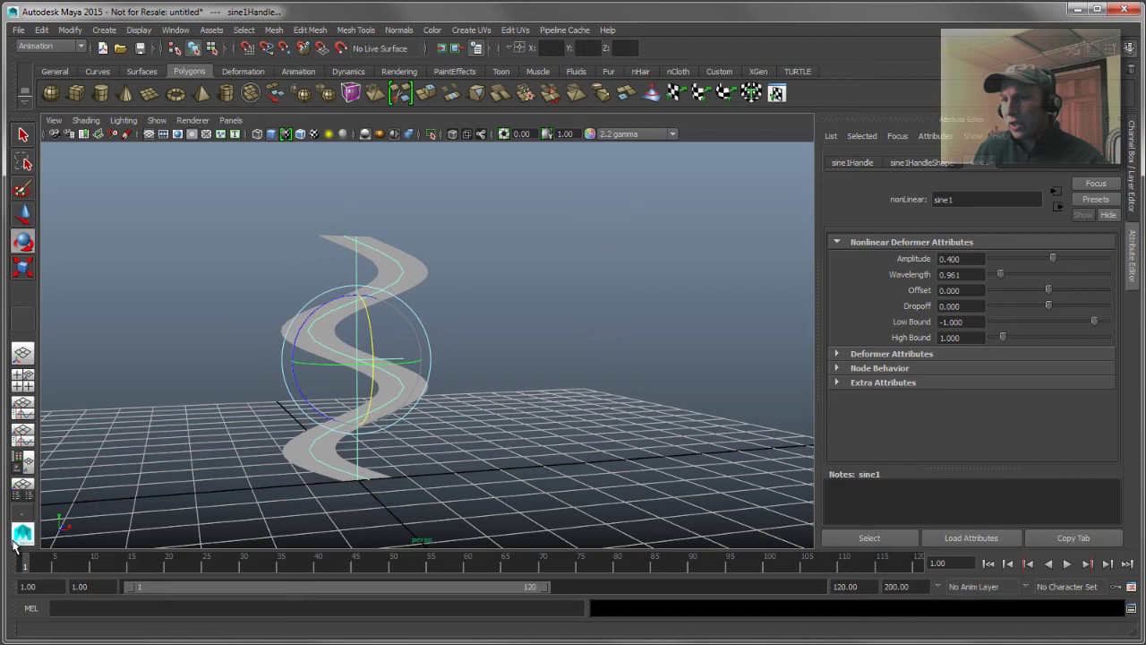
mouse_move(26, 561)
left_mouse_down()
mouse_move(153, 560)
mouse_move(26, 561)
left_mouse_up()
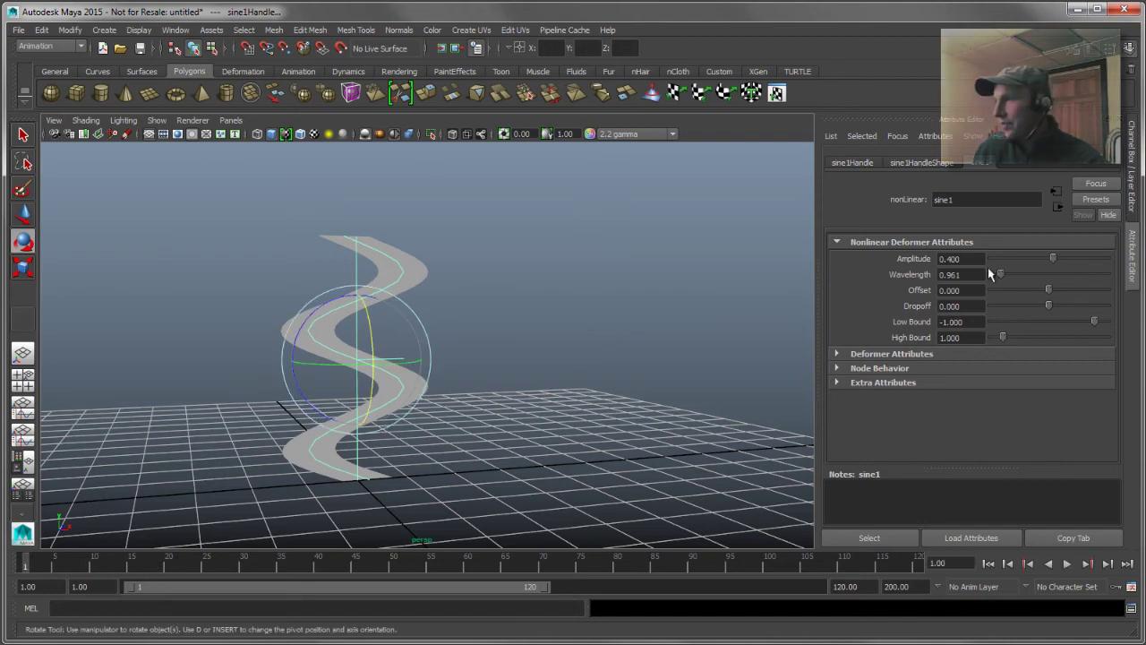
left_click_drag(1048, 291, 1045, 291)
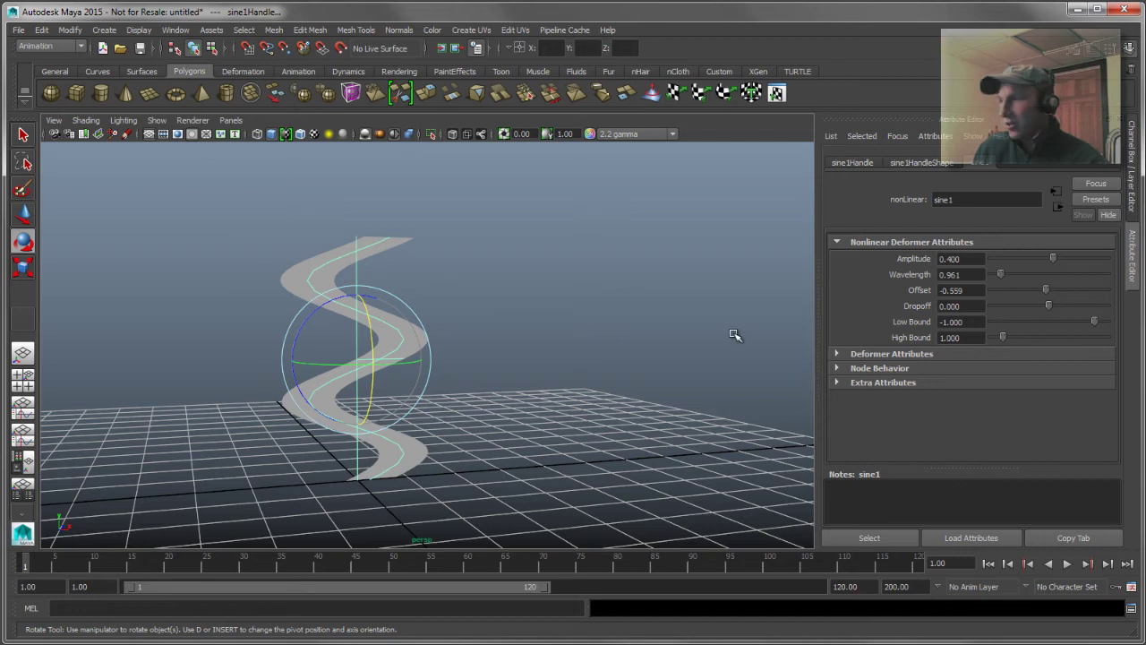
left_click_drag(1049, 293, 1044, 294)
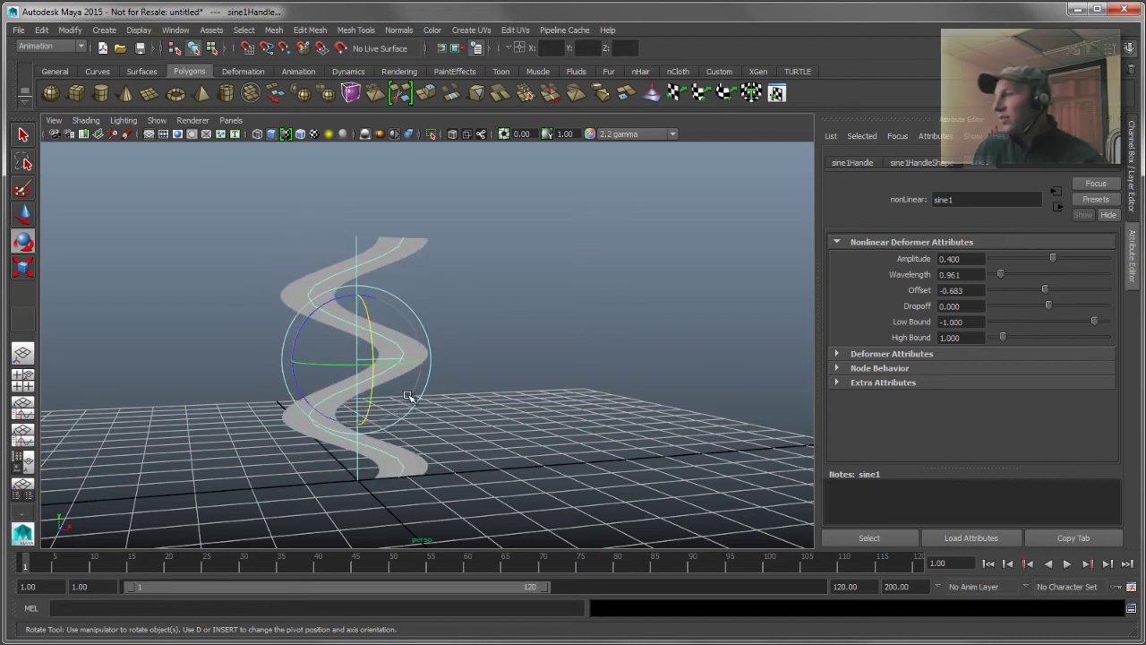
Replace the sine1 Offset value with a time-based expression and play the animation.
left_click(965, 291)
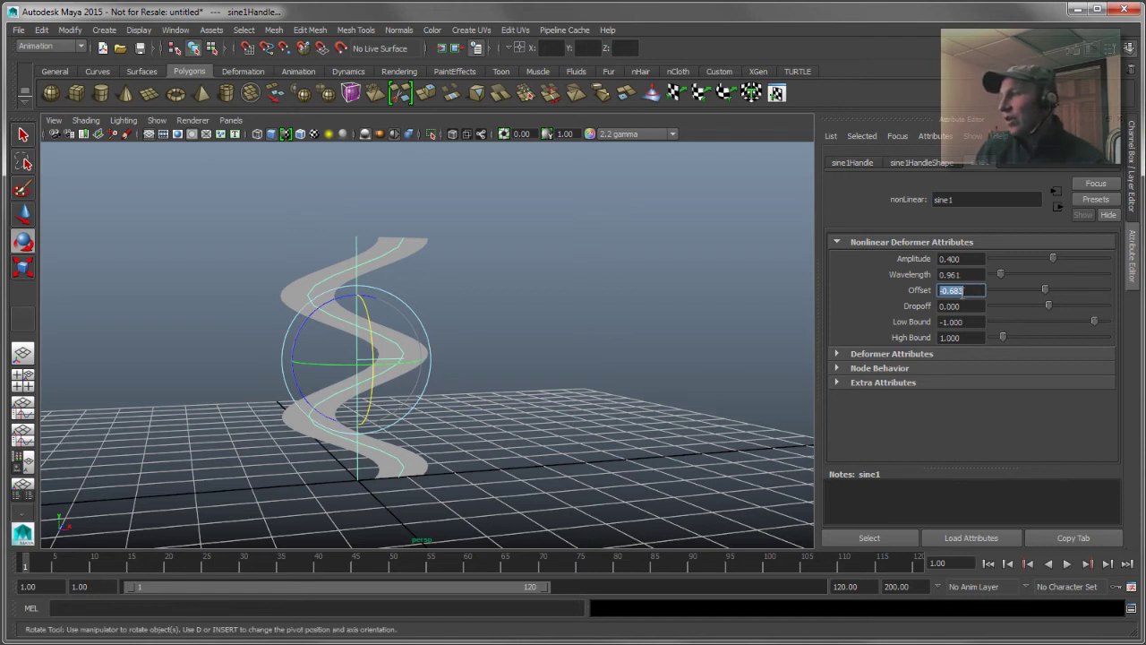
type("-")
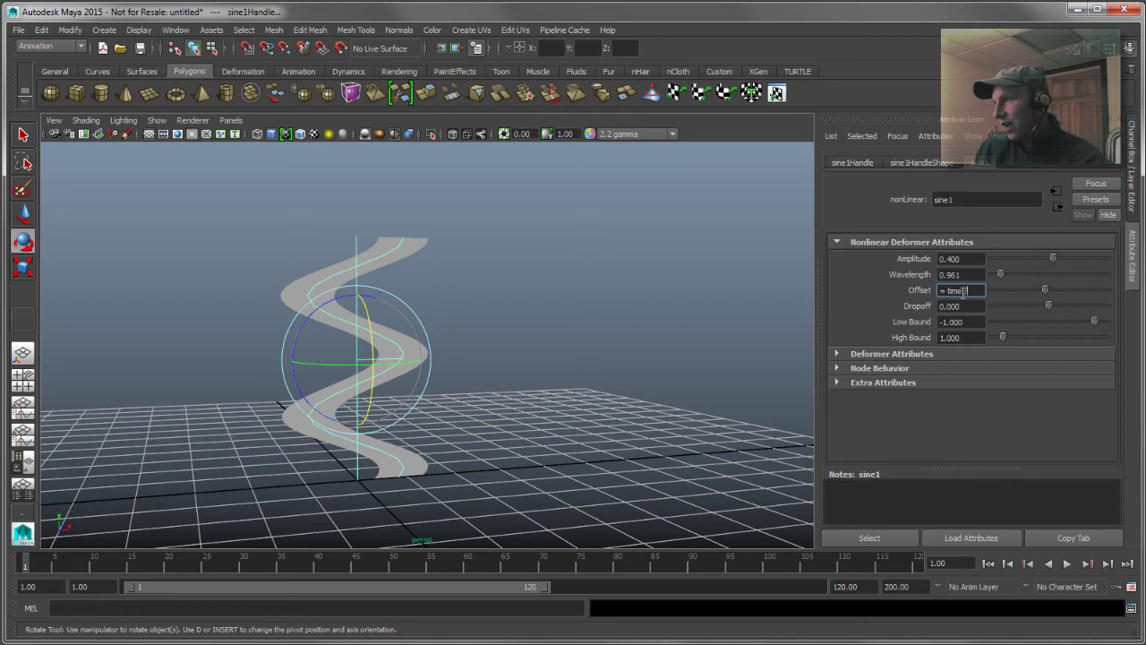
key("Return")
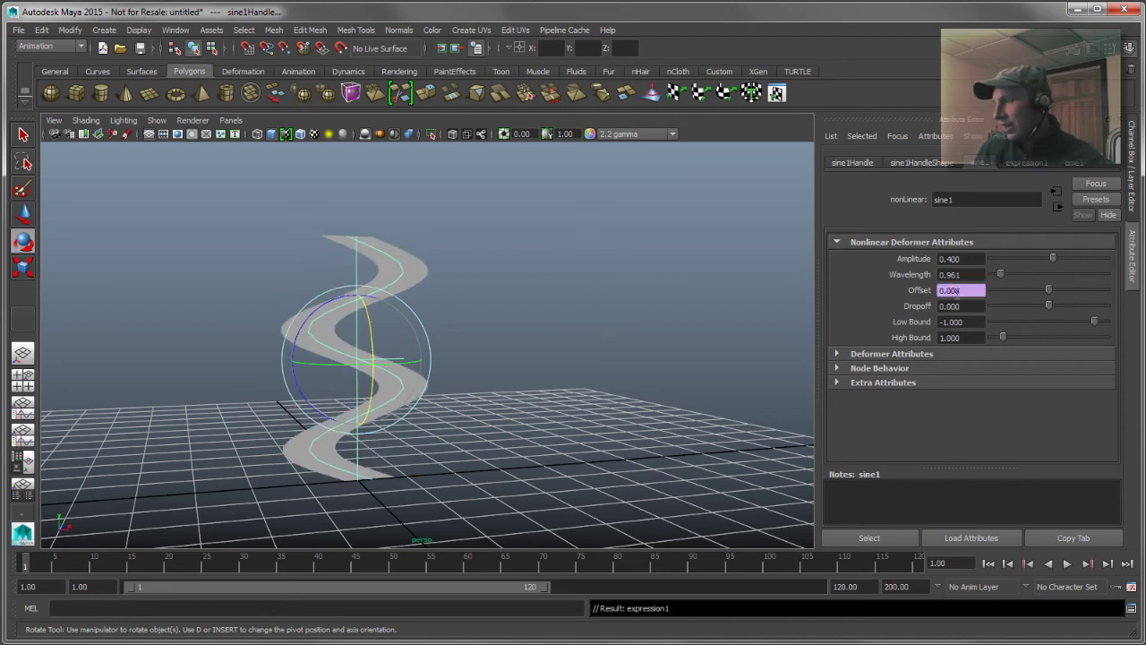
left_click(1067, 564)
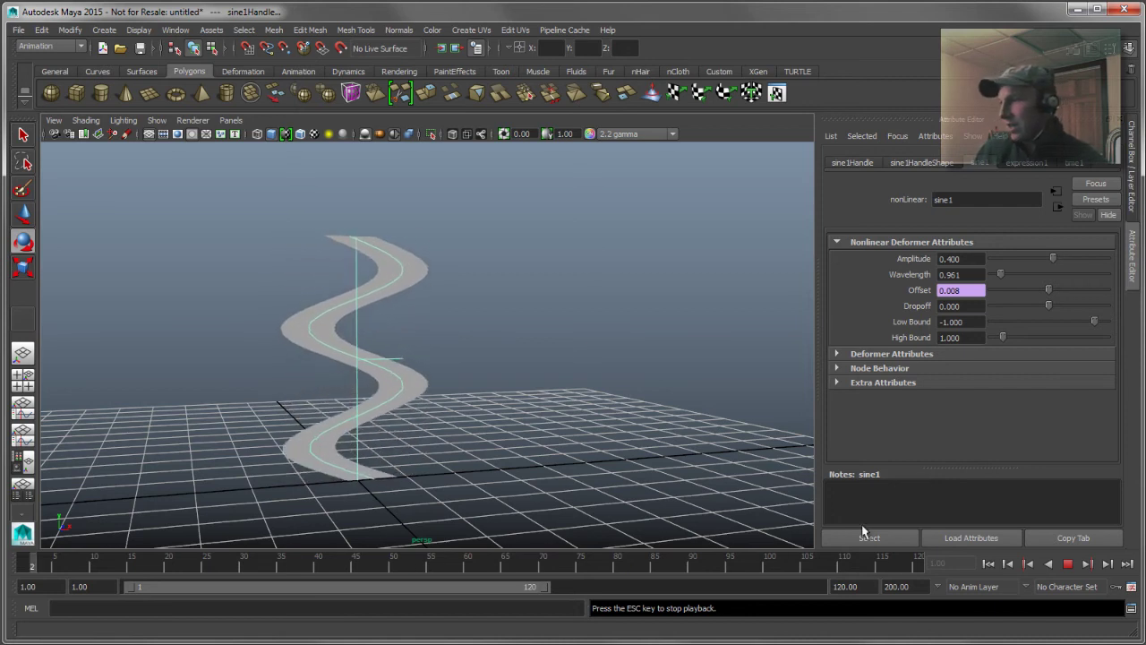
Set the playback end time to 500 and orbit around the animating ribbon.
left_click(861, 588)
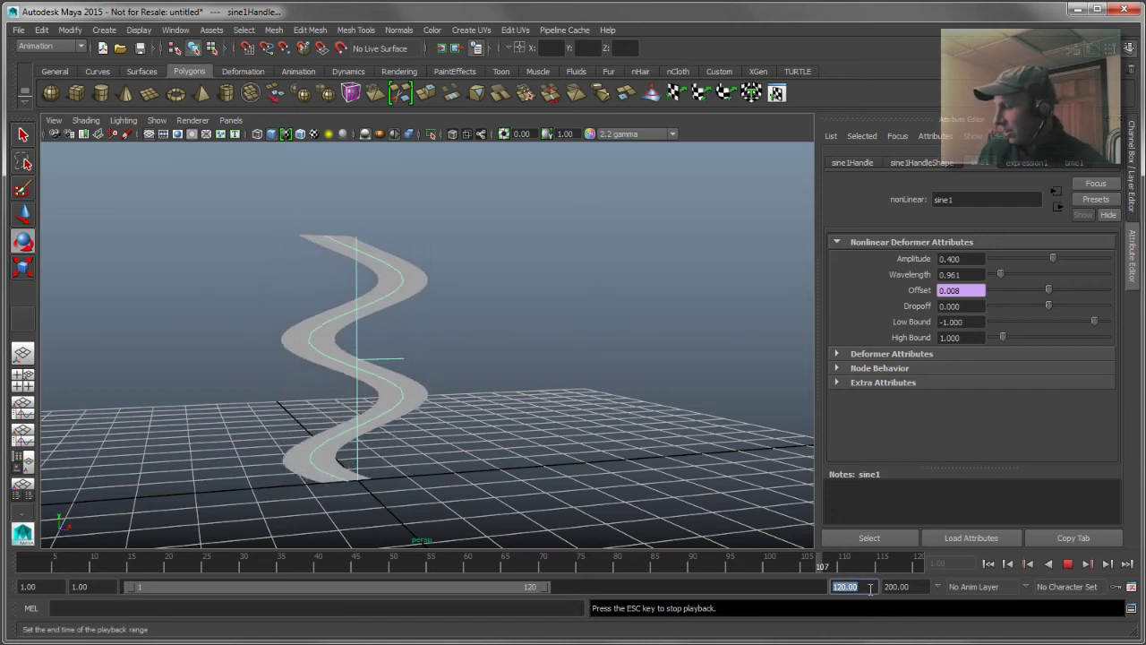
type("500")
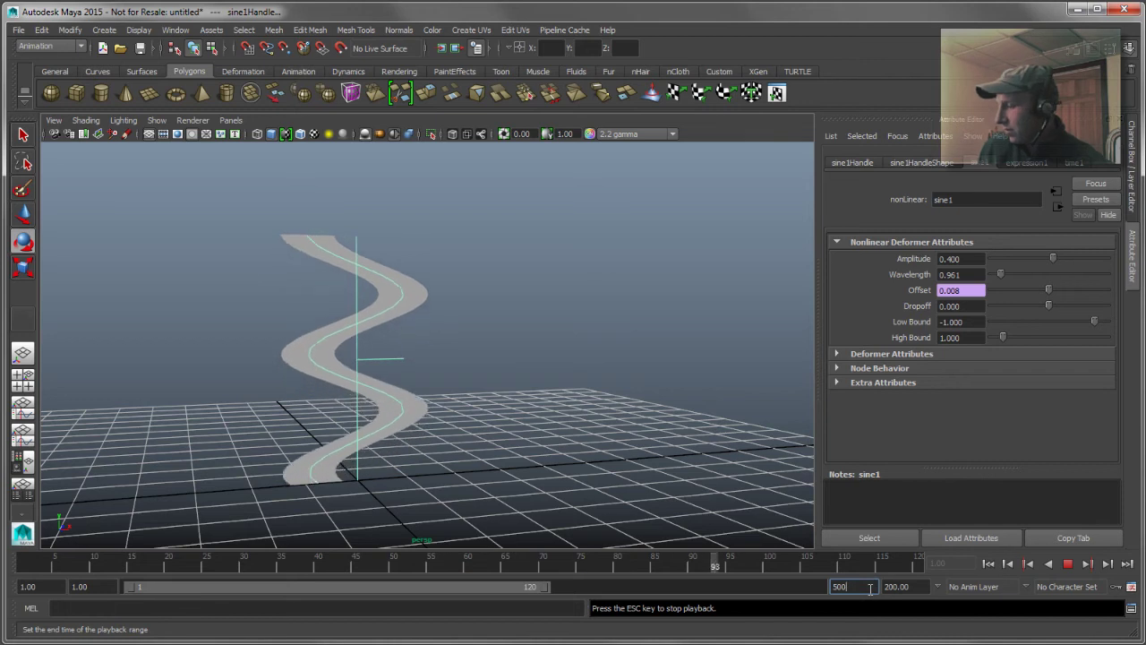
key("Return")
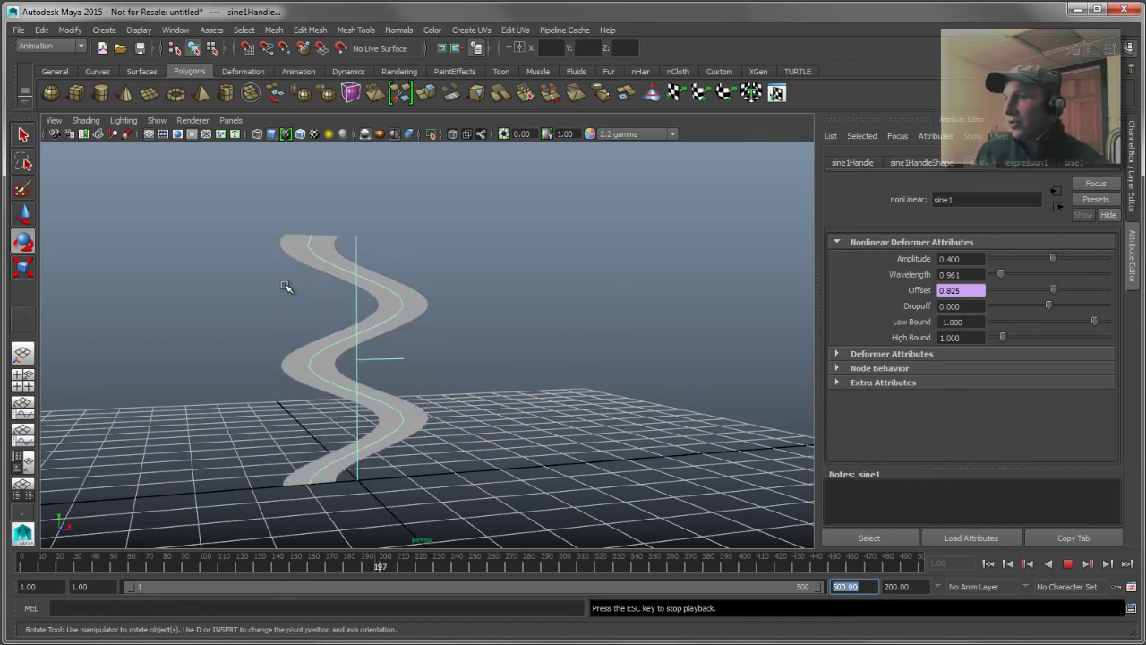
left_click_drag(346, 317, 388, 334, "alt")
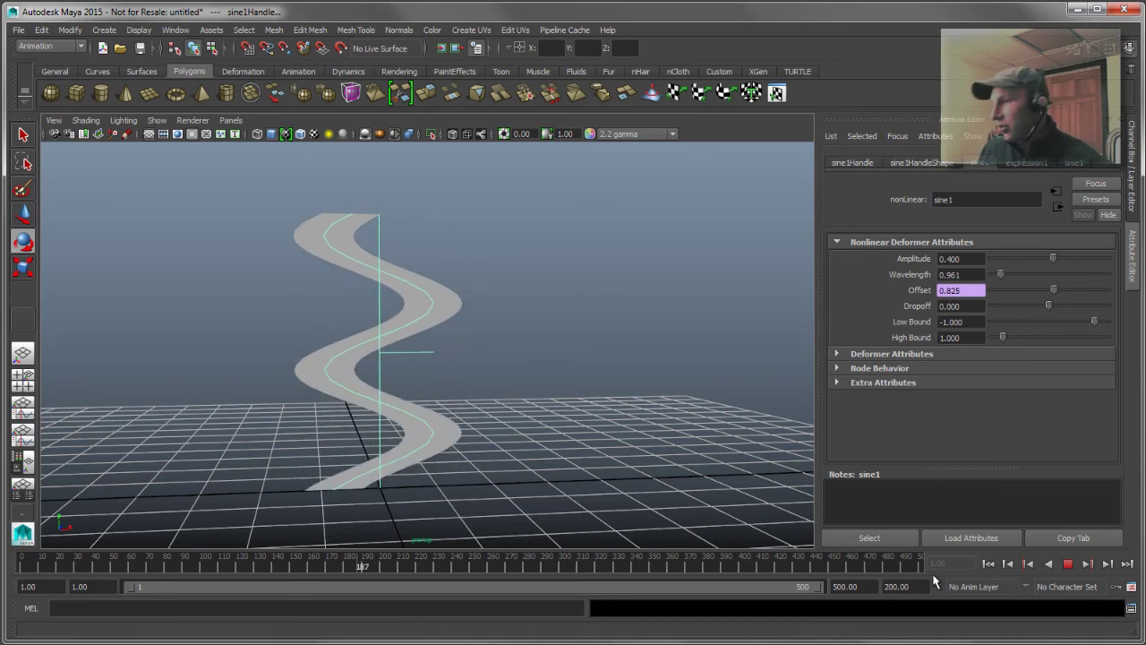
Stop playback and raise the sine Dropoff to 1.
left_click(1067, 563)
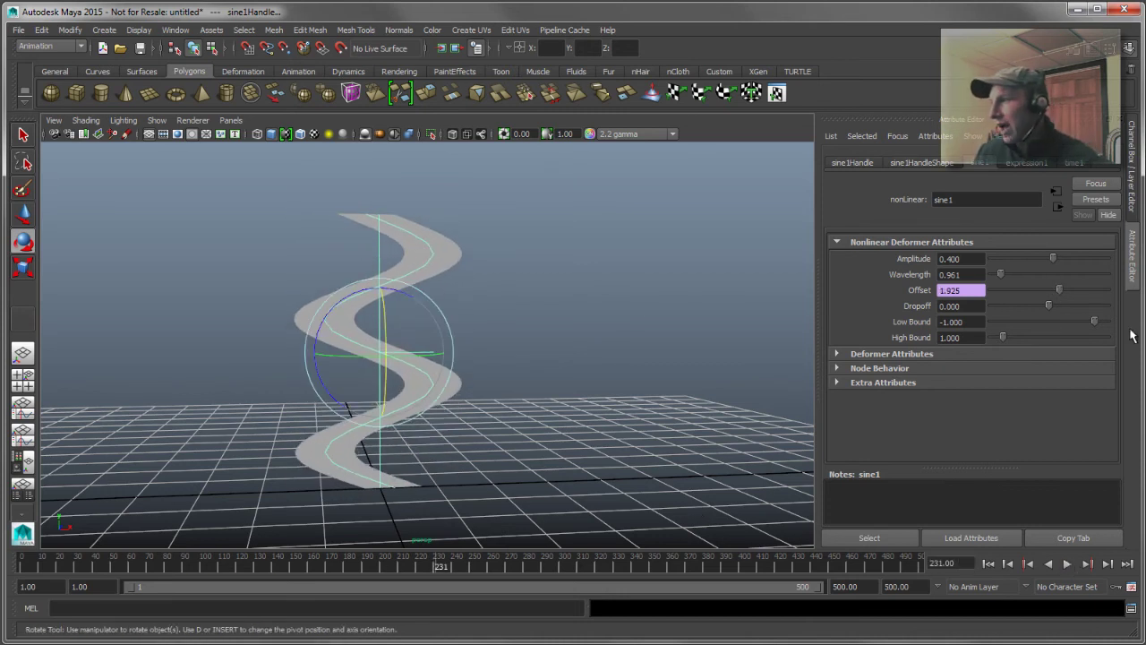
left_click_drag(1048, 306, 1107, 305)
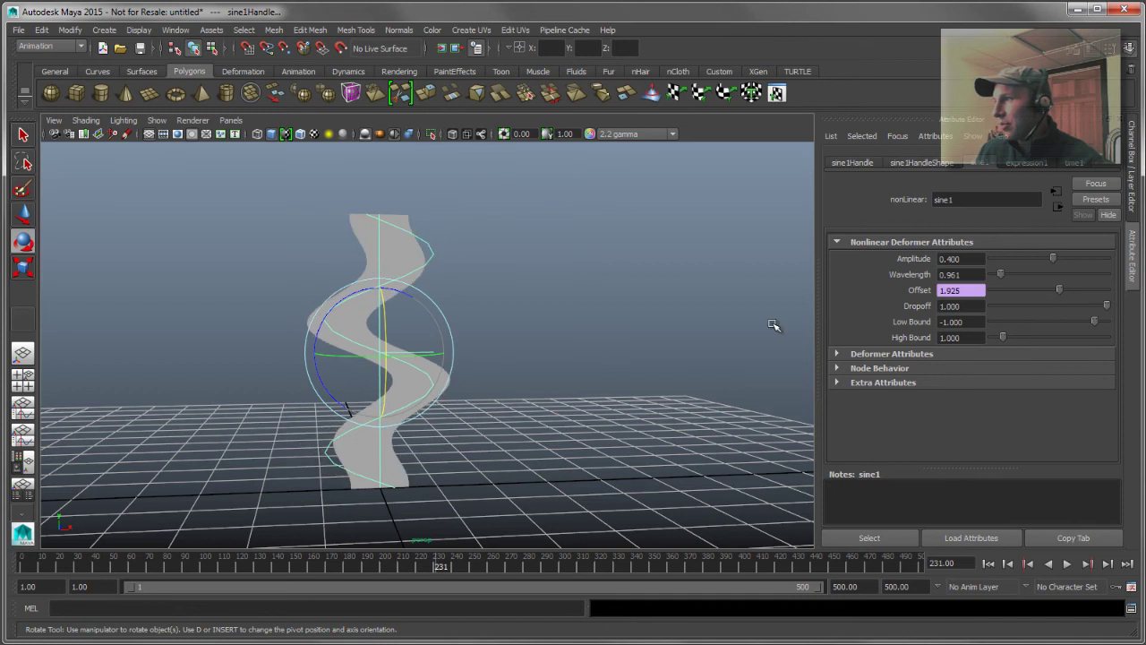
left_click_drag(297, 346, 419, 345, "alt")
Stretch and raise the sine handle, shorten Wavelength to 0.731, and replay.
key("r")
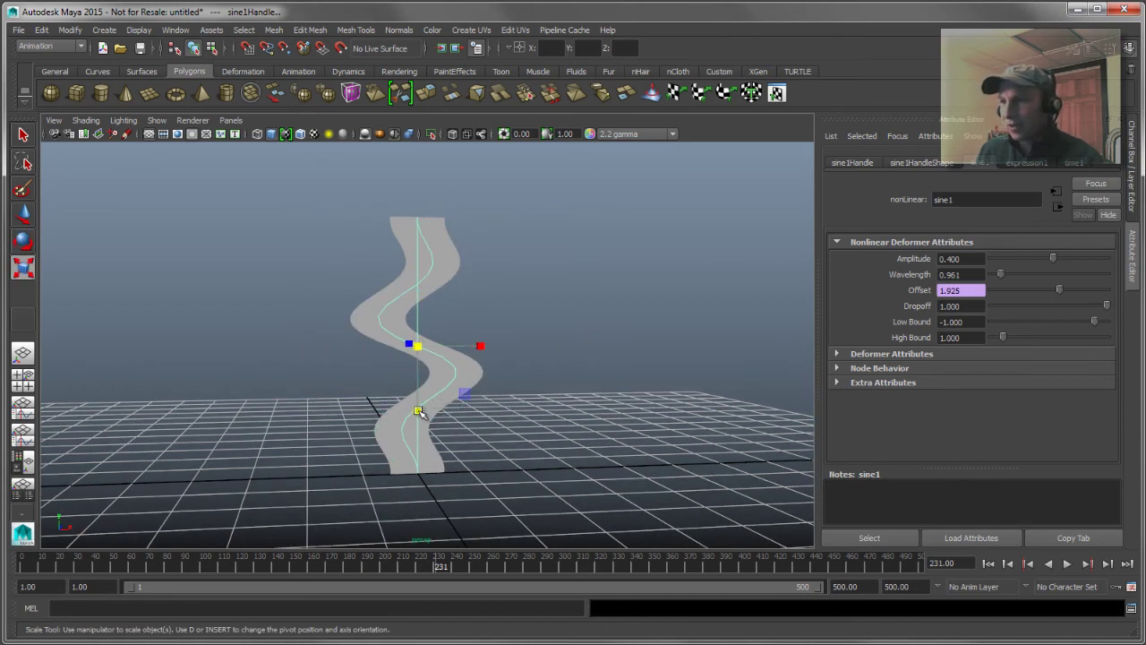
left_click_drag(418, 412, 419, 469)
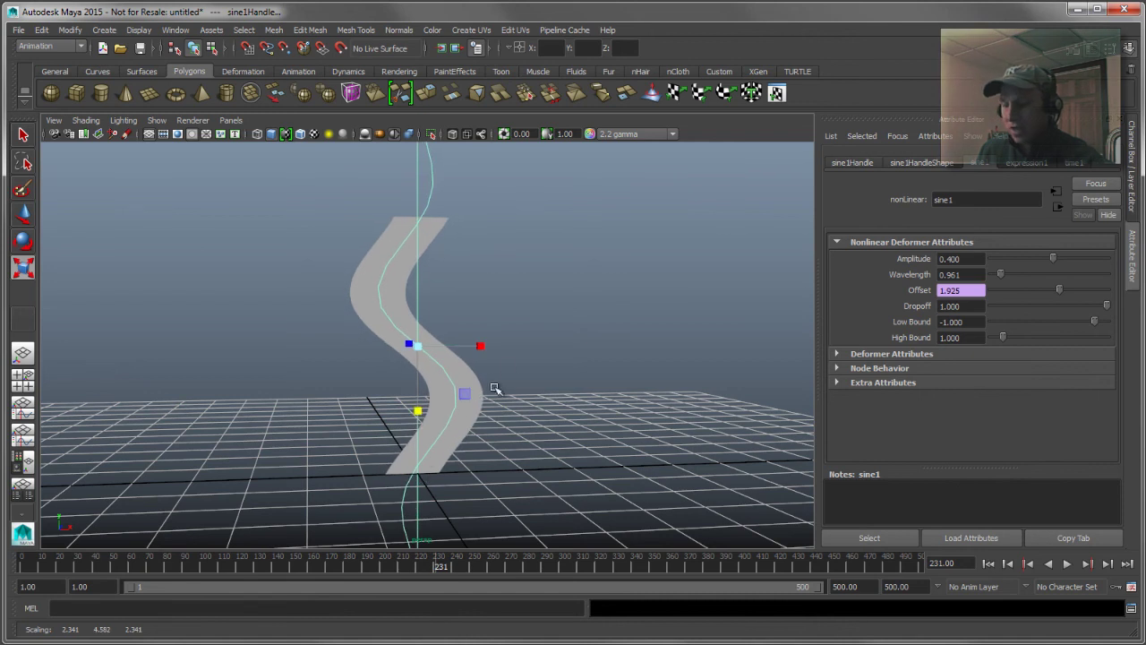
key("w")
middle_click_drag(530, 335, 527, 225)
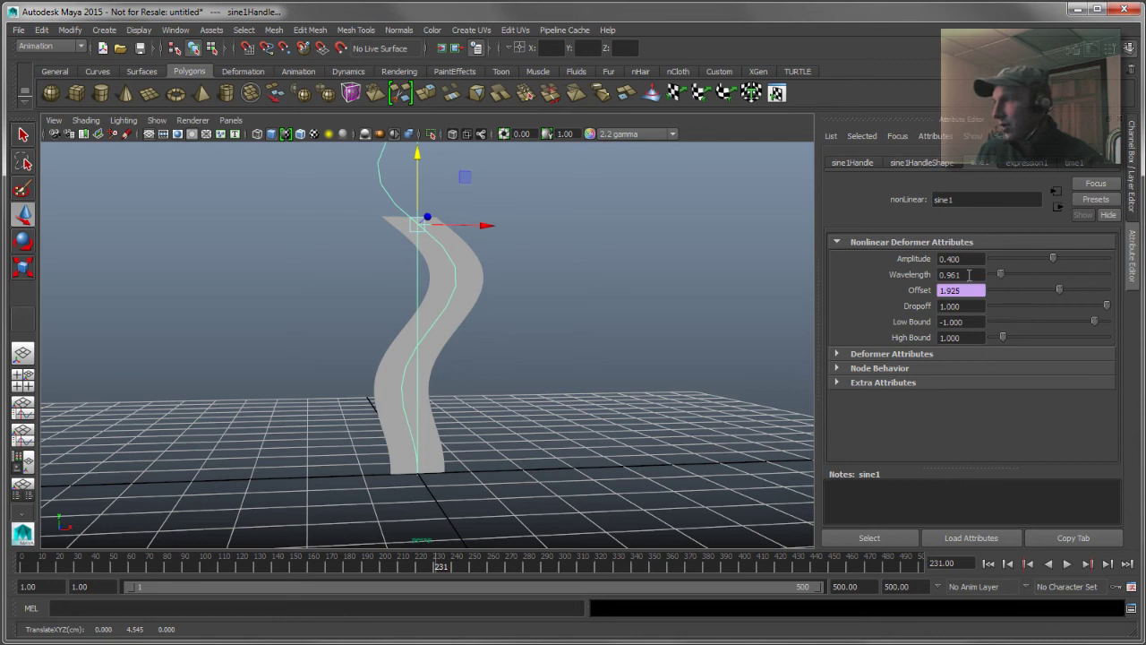
left_click_drag(960, 275, 953, 276, "ctrl")
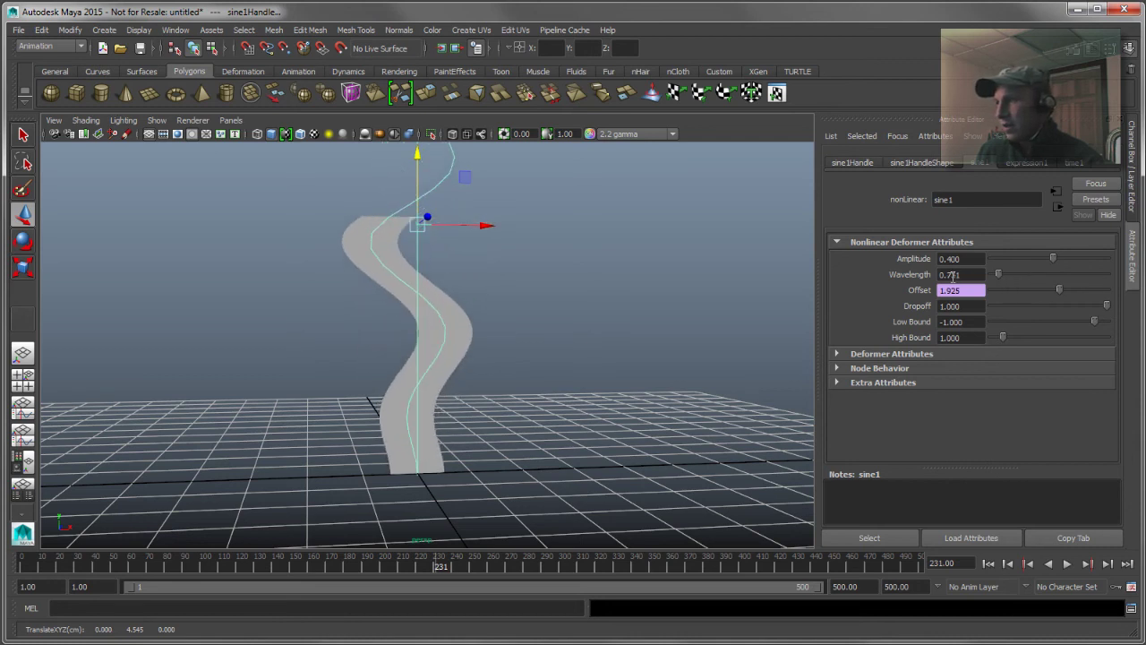
left_click(1067, 564)
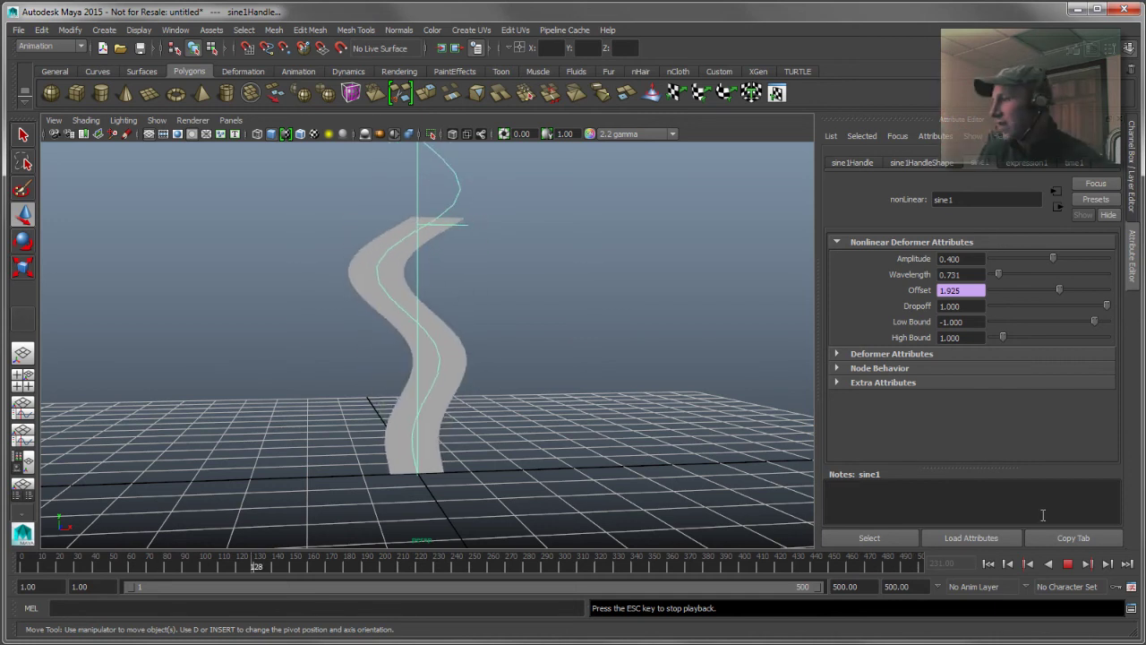
Stop playback, select pPlane1 and add a nonlinear Flare deformer via the hotbox.
left_click(1067, 563)
left_click(491, 313)
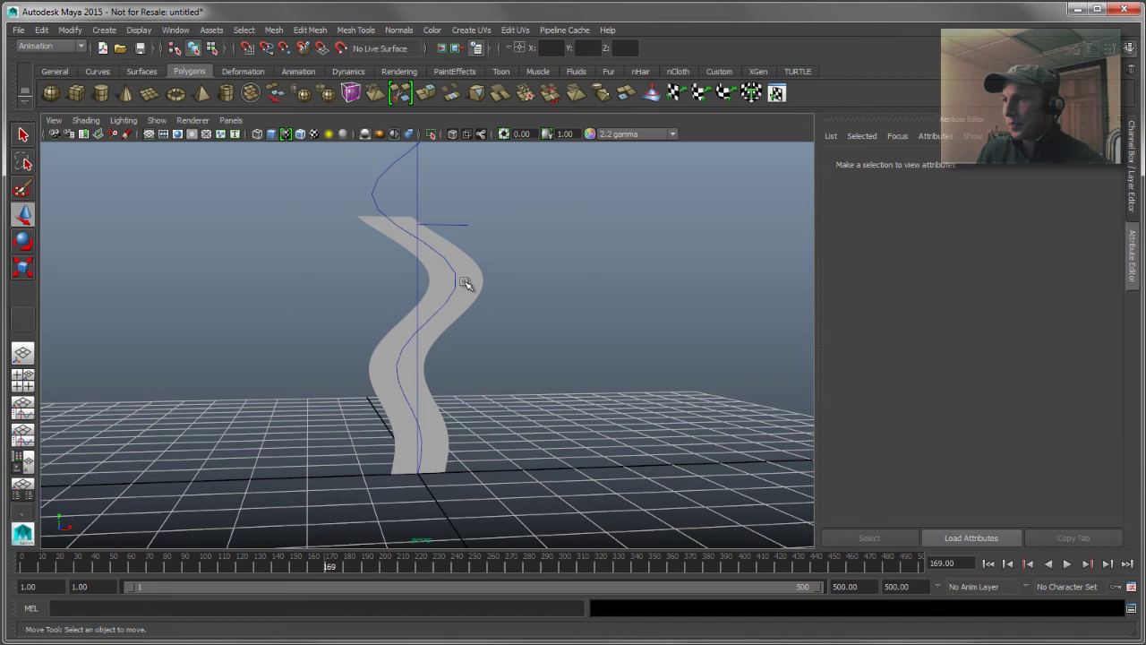
left_click(466, 281)
left_click_drag(502, 243, 505, 266, "alt")
key("space")
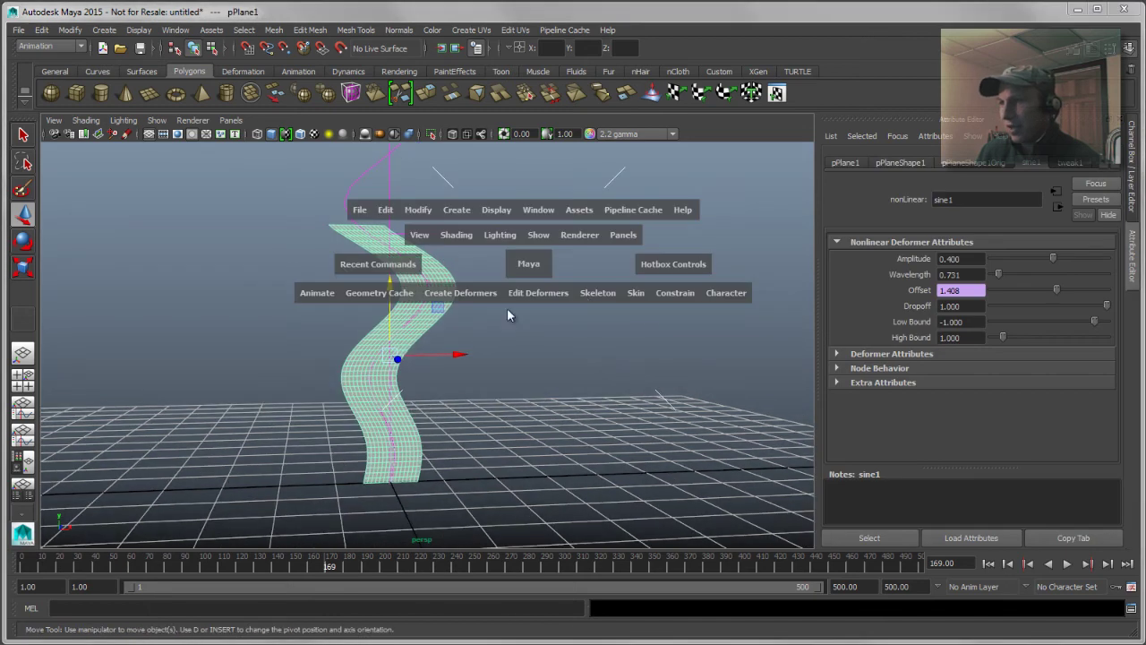
left_click(442, 299)
mouse_move(488, 403)
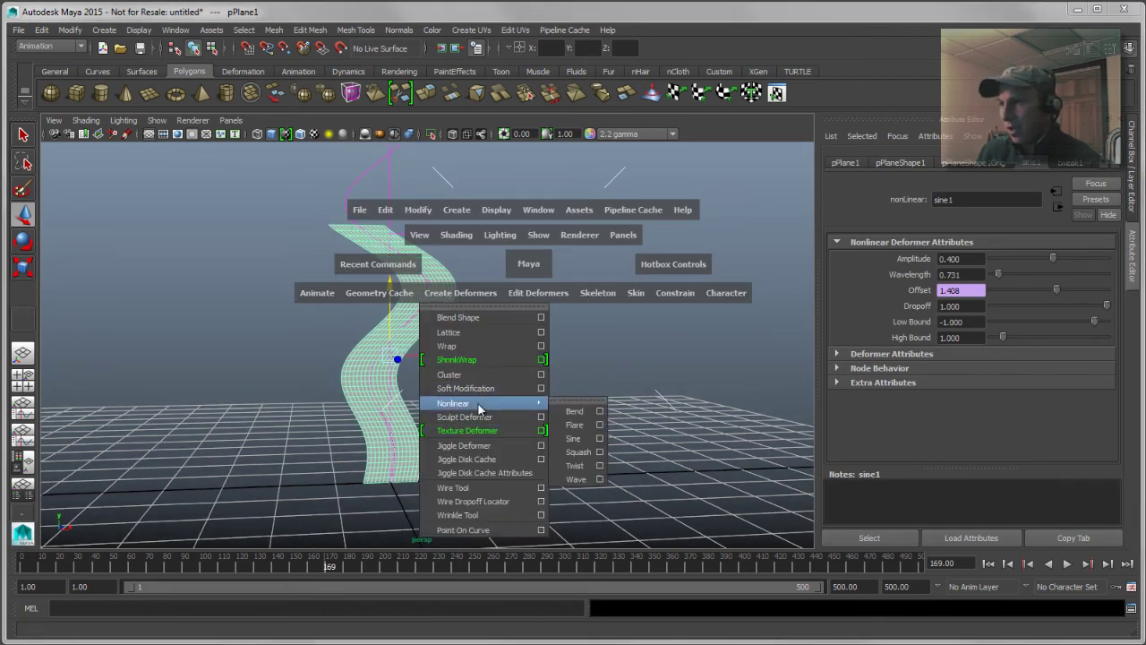
left_click(574, 425)
left_click_drag(467, 367, 504, 374, "alt")
key("e")
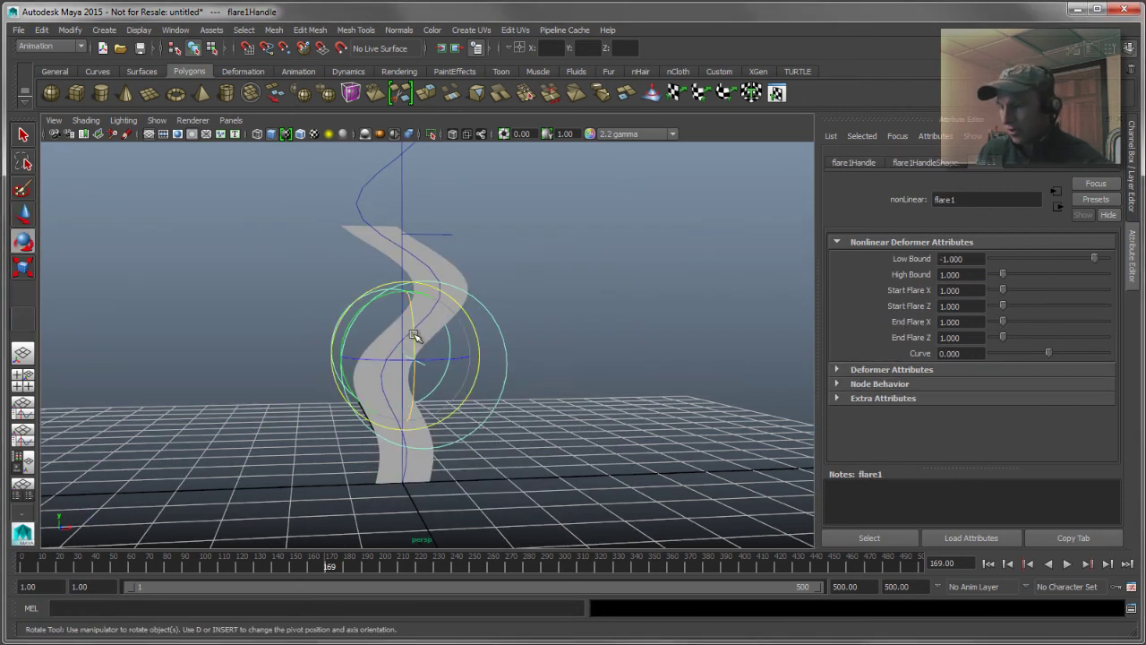
Rotate flare1Handle 180° in X and set Start Flare X to 0.
left_click_drag(415, 325, 425, 412)
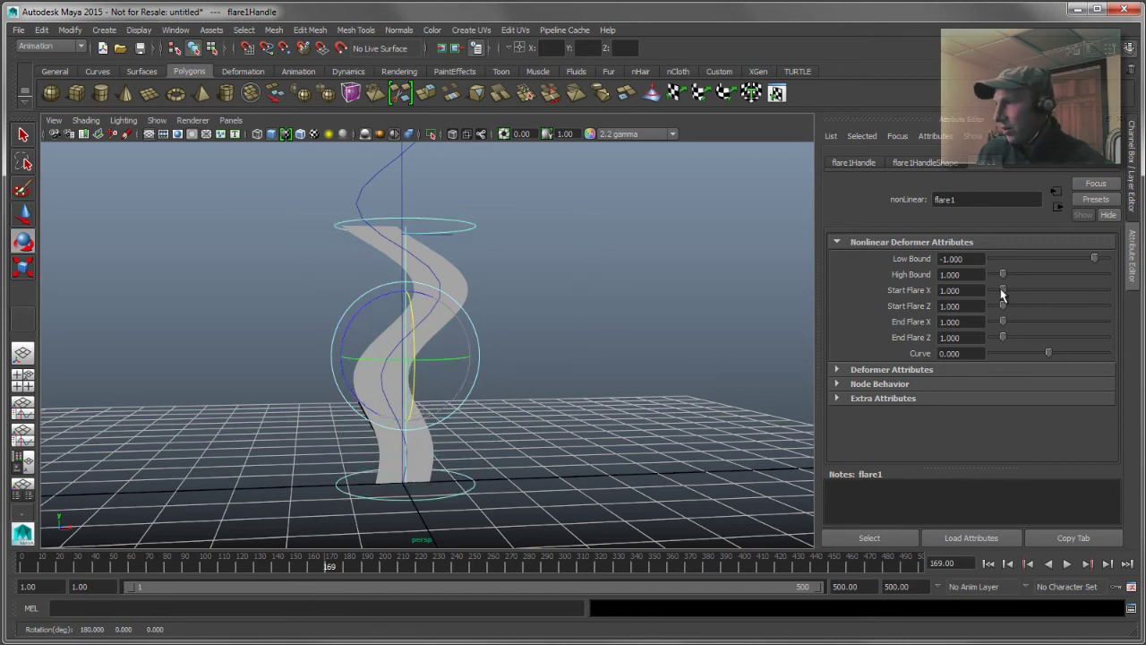
left_click_drag(1001, 293, 989, 290)
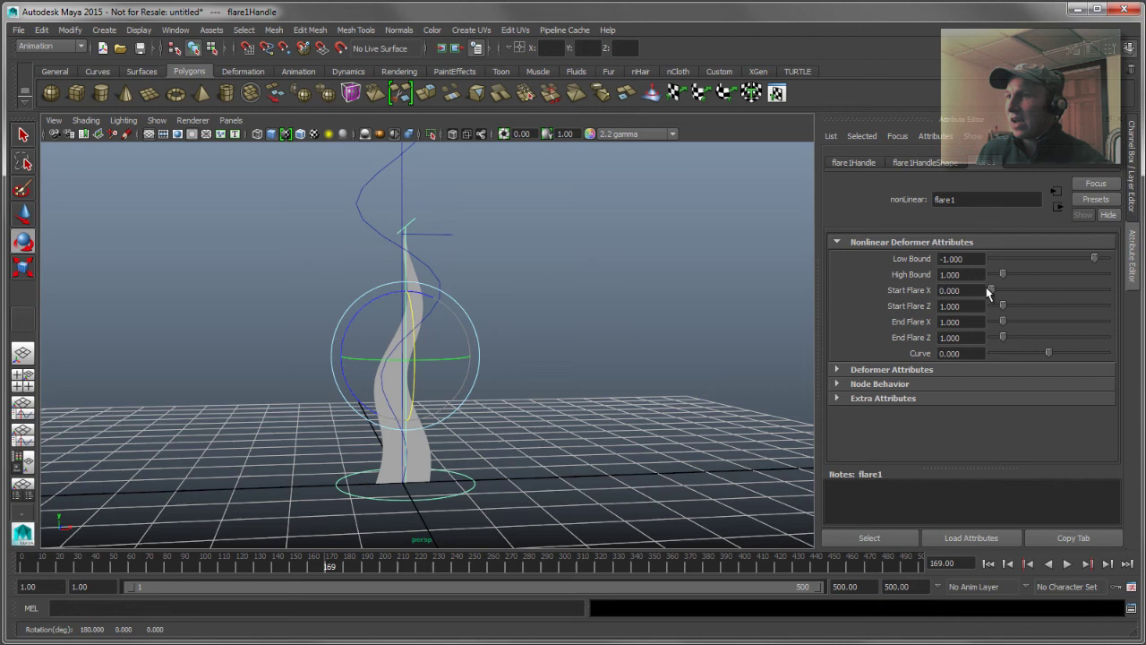
right_click_drag(463, 289, 417, 297, "alt")
left_click(537, 284)
Play the tapered ribbon animation and orbit around it to inspect.
left_click_drag(453, 296, 902, 481, "alt")
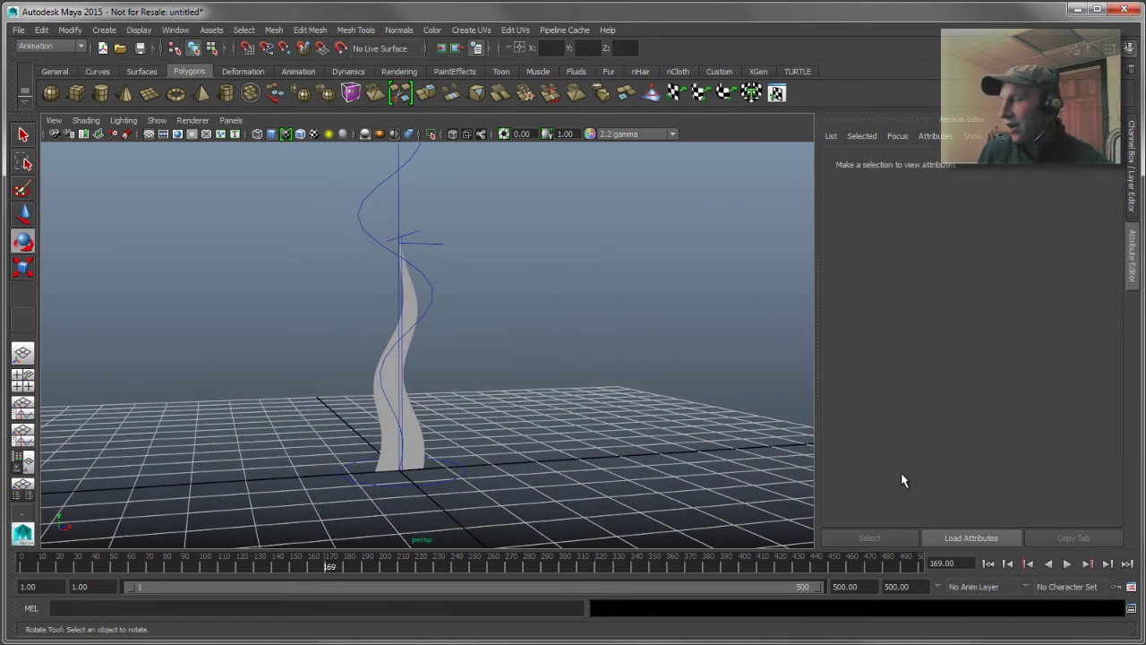
left_click(1066, 563)
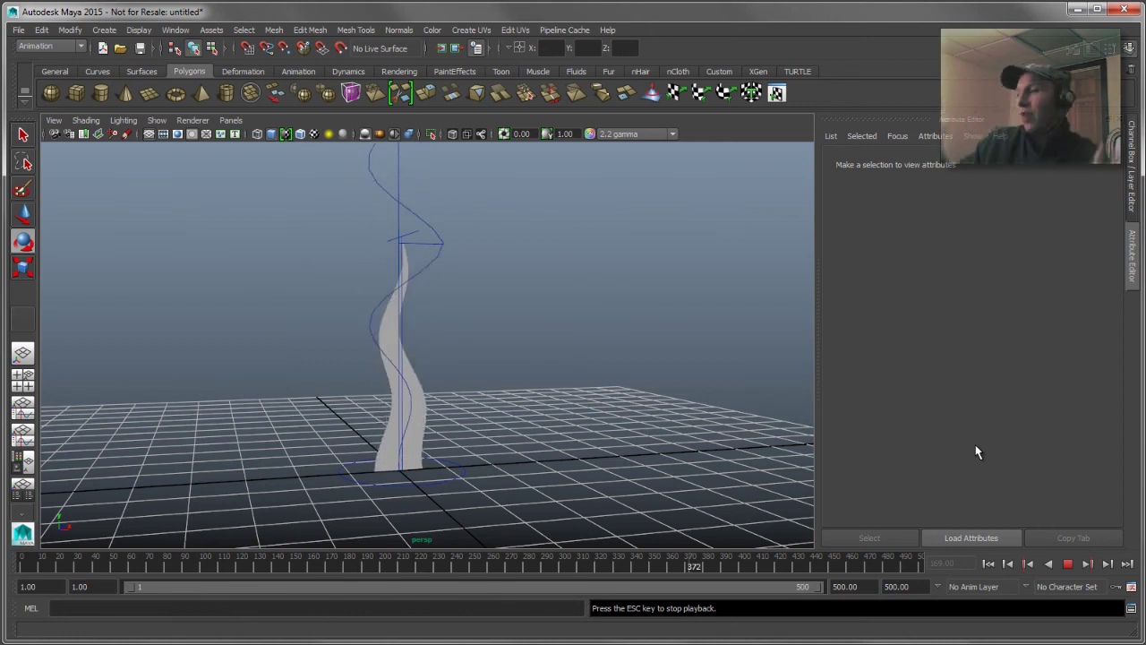
middle_click_drag(504, 317, 541, 340, "alt")
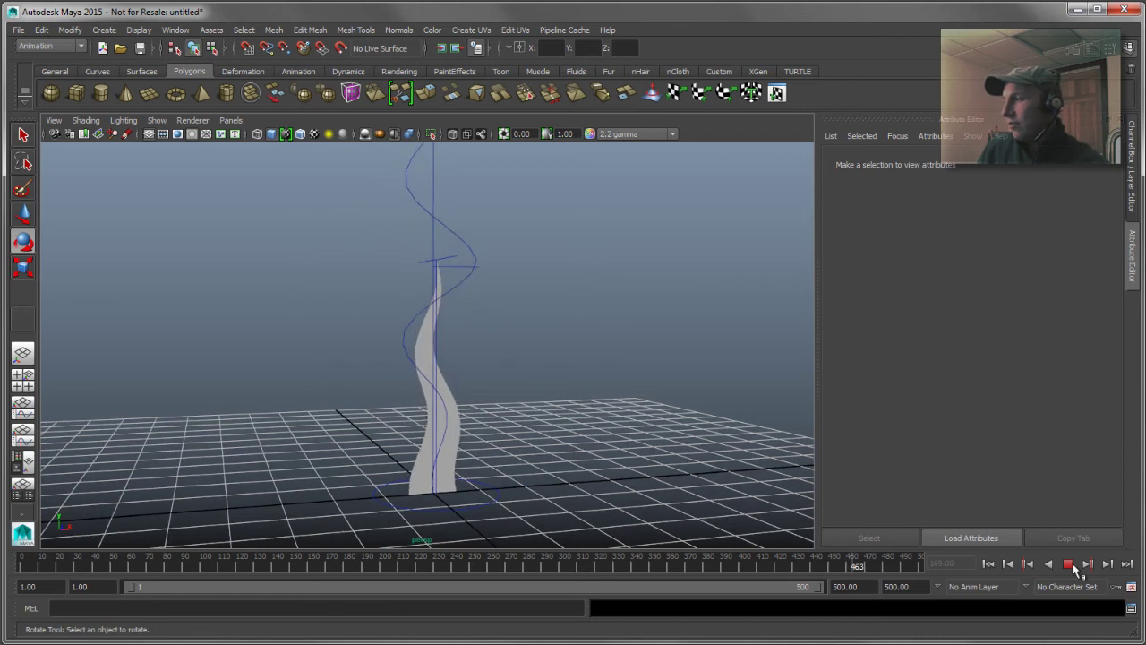
right_click_drag(538, 414, 531, 411, "alt")
mouse_move(531, 410)
left_mouse_down("alt")
mouse_move(573, 420)
mouse_move(555, 356)
mouse_move(519, 381)
mouse_move(515, 408)
mouse_move(537, 414)
left_mouse_up("alt")
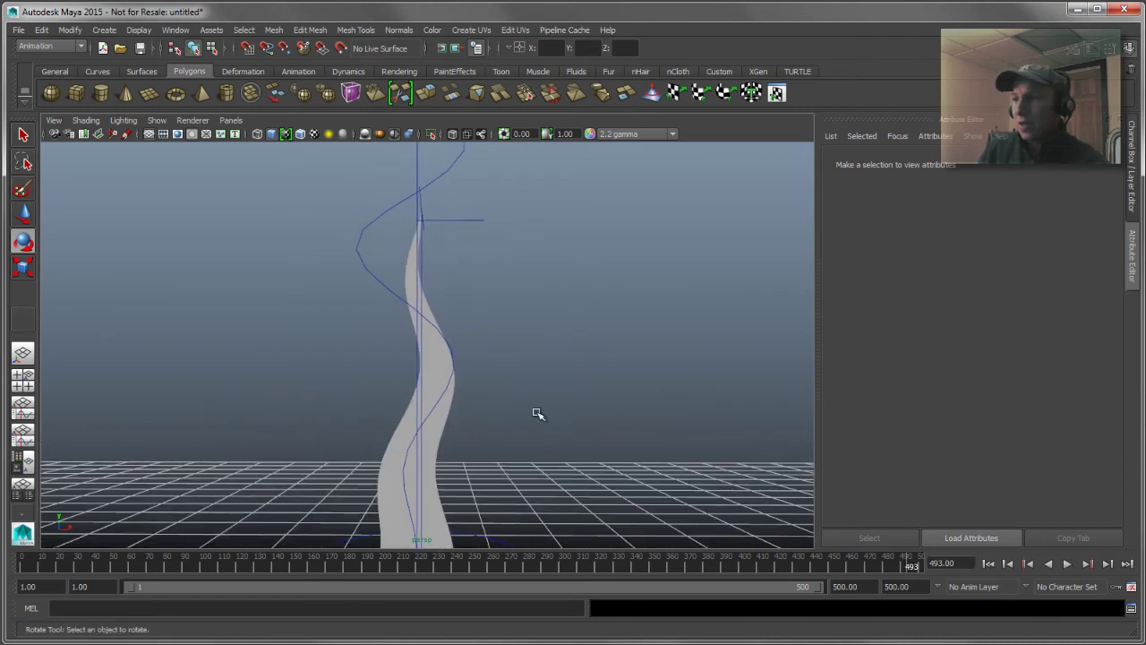
In pPlane1's All Inputs list, drag sine1 above flare1, then close the list.
left_click(443, 439)
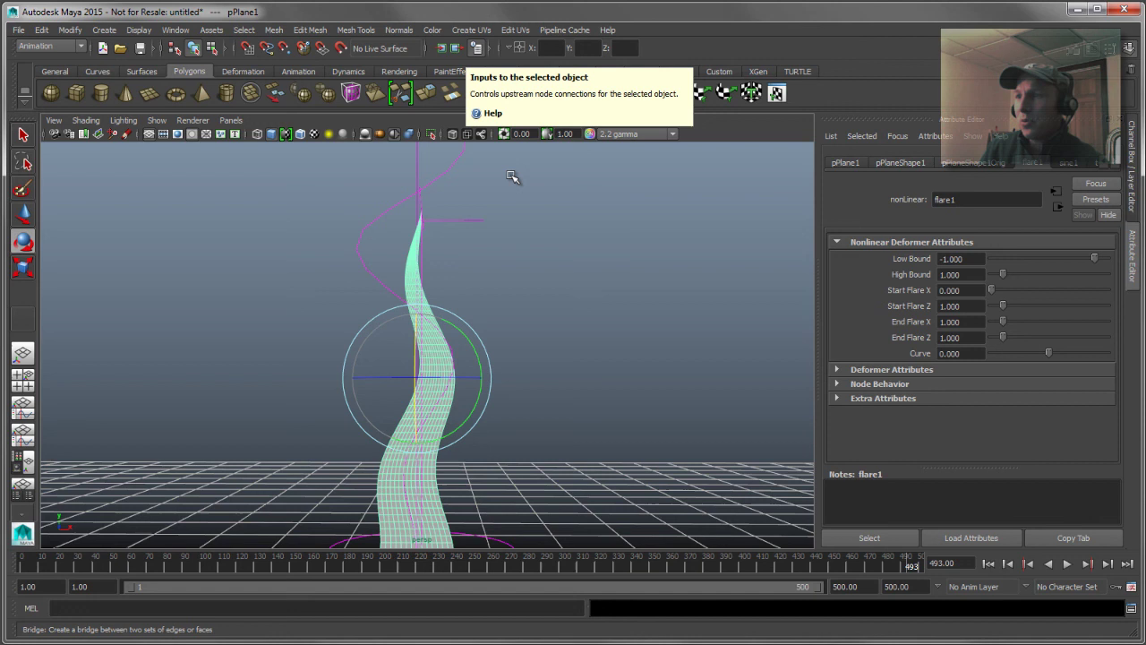
left_click(405, 292)
left_click(431, 305)
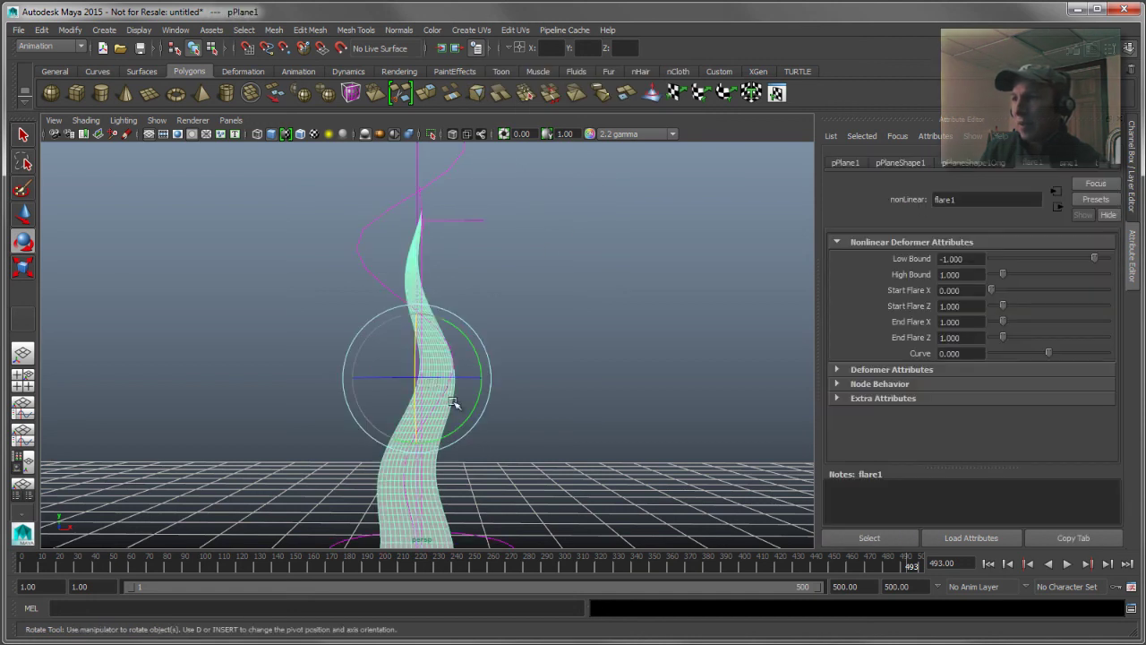
right_click_drag(435, 354, 549, 615)
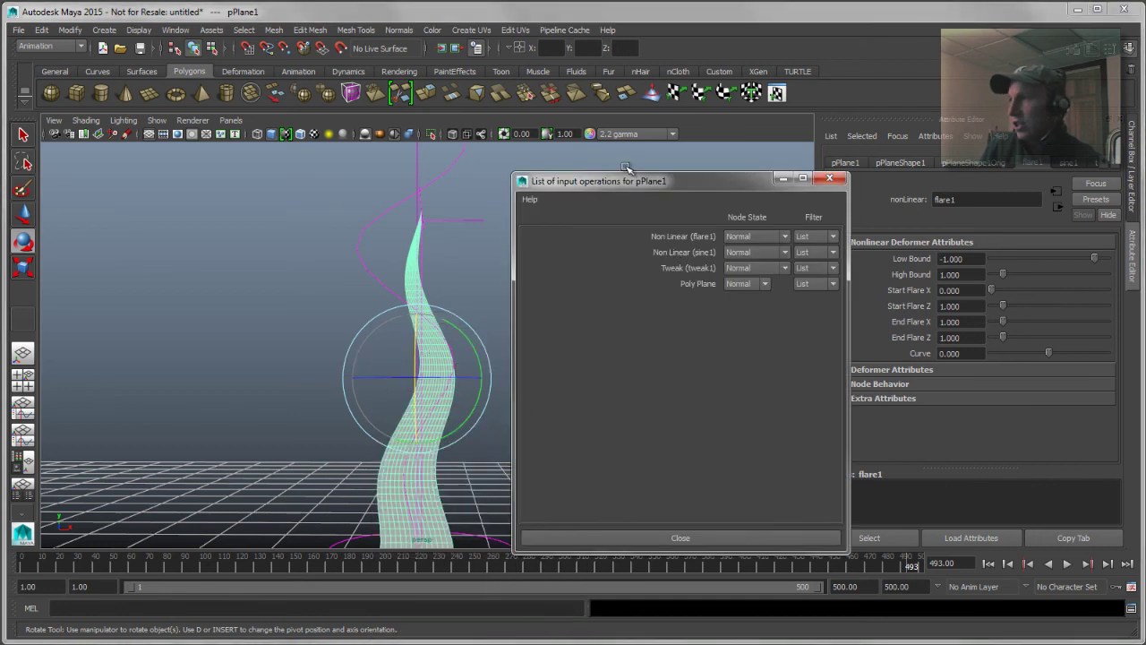
left_click_drag(638, 182, 637, 155)
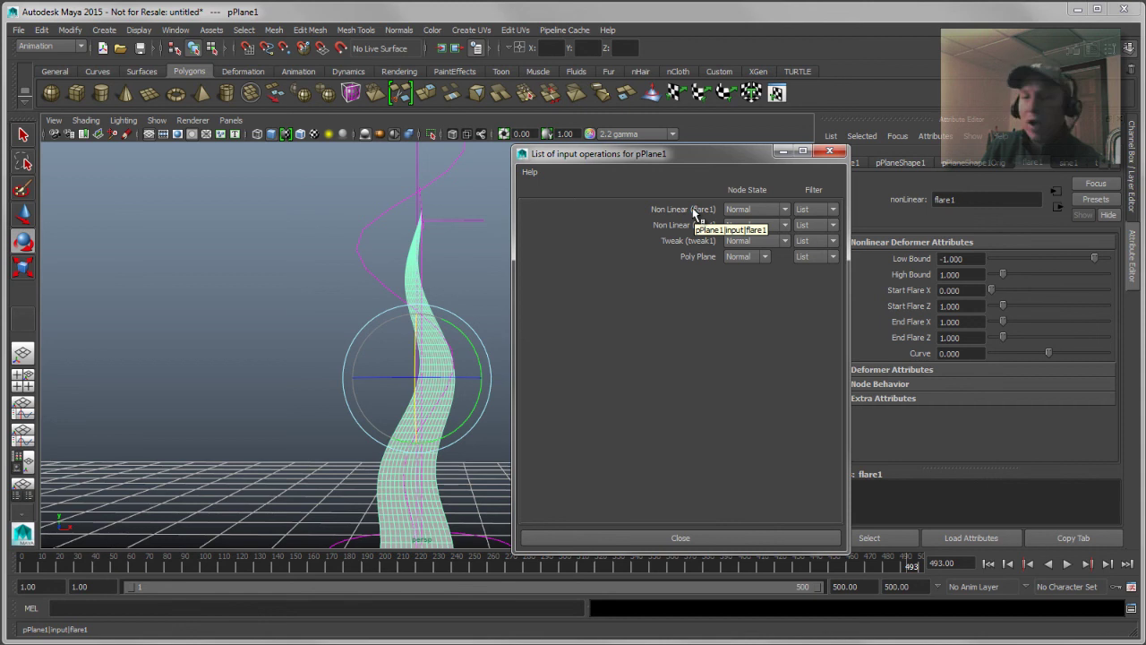
middle_click_drag(695, 211, 694, 224)
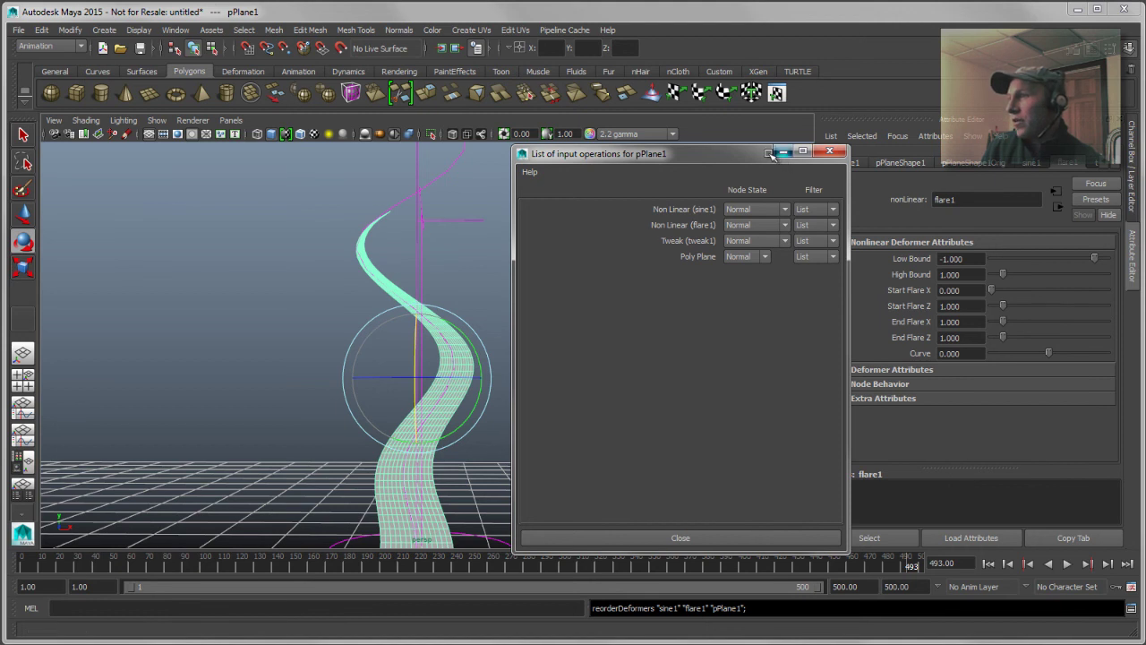
left_click(780, 151)
left_click(678, 259)
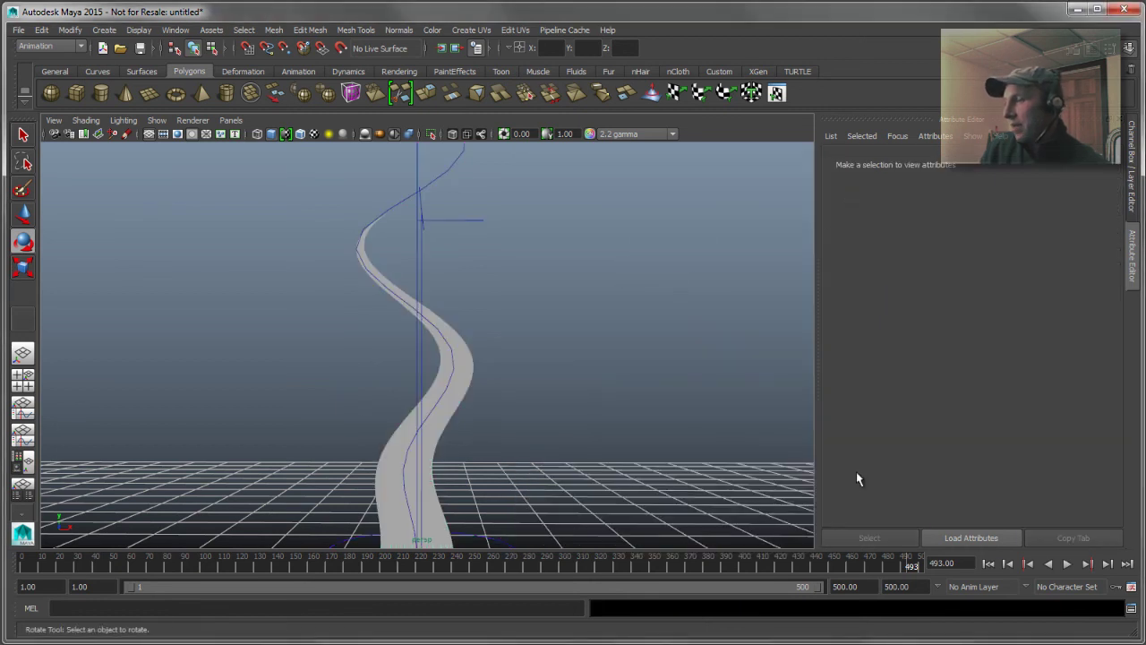
Play the animation and orbit around the tapered ribbon to watch it wave like smoke.
left_click(1066, 564)
left_click_drag(773, 445, 673, 446, "alt")
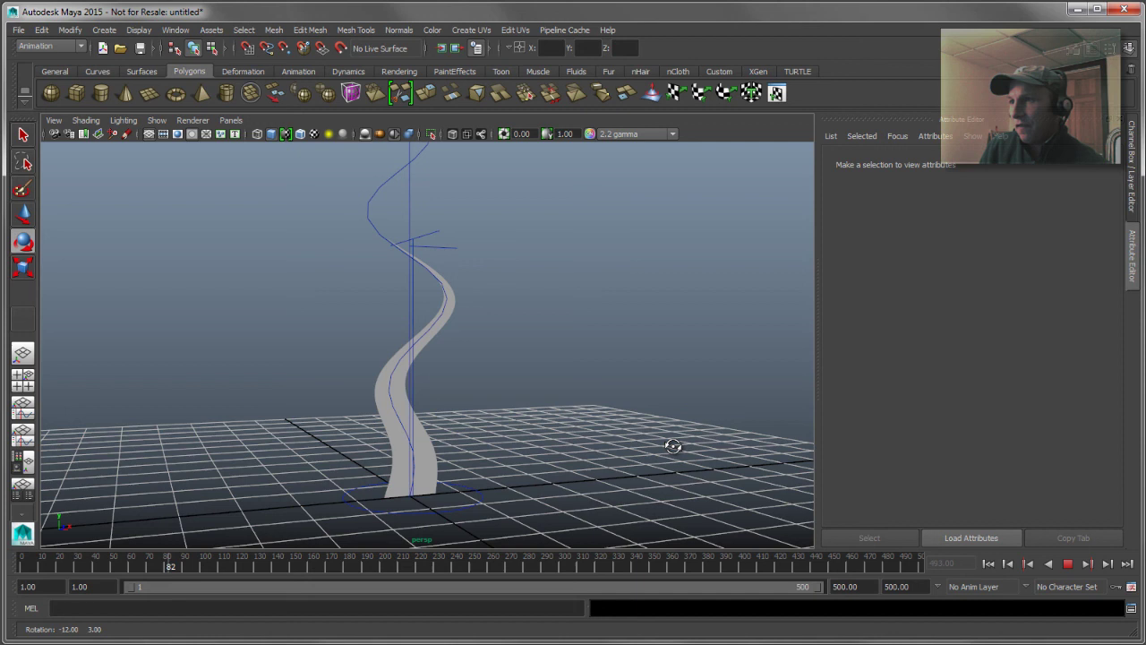